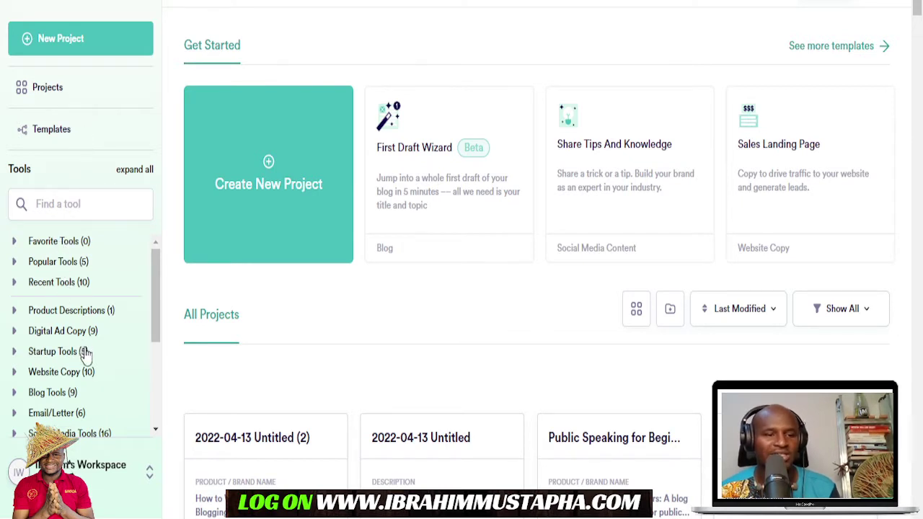
- Expand the Blog Tools category, look through its tools and open the Blog Ideas tool
scroll(82, 350, "down", 3)
scroll(85, 355, "up", 1)
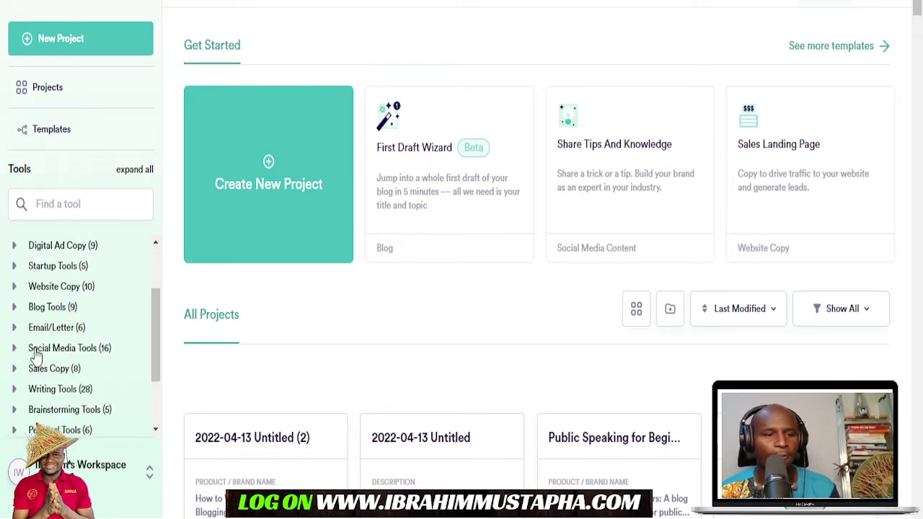
left_click(23, 310)
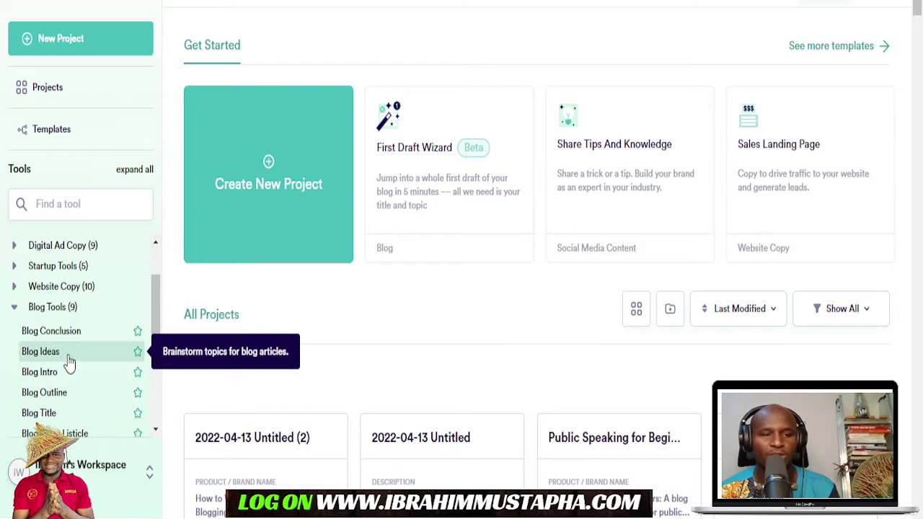
scroll(84, 375, "down", 2)
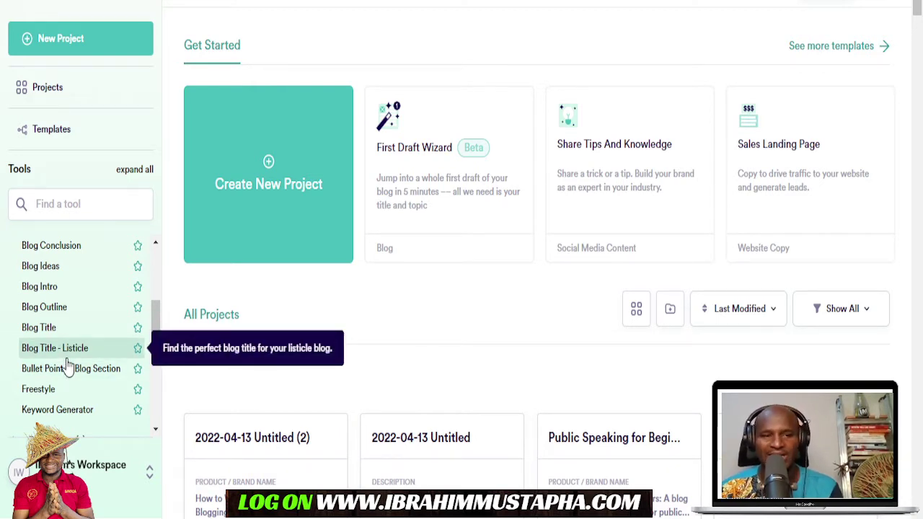
scroll(67, 367, "up", 2)
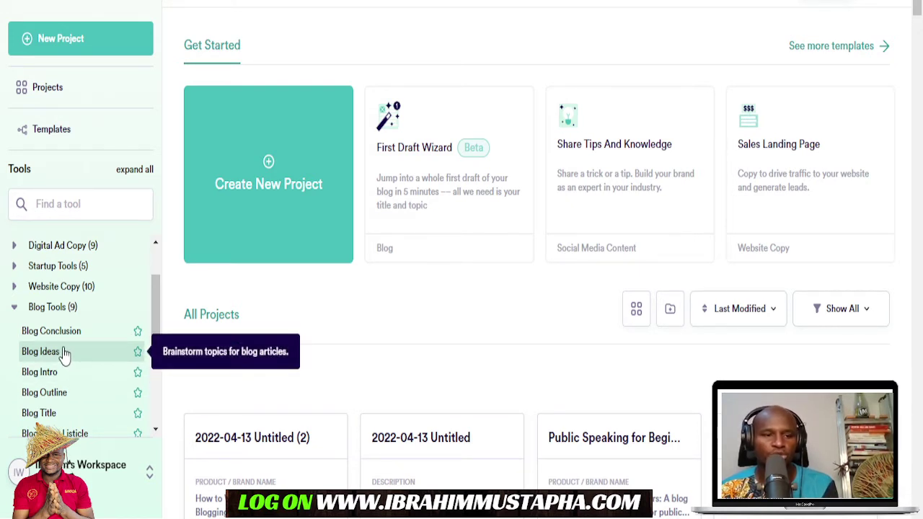
scroll(64, 350, "down", 2)
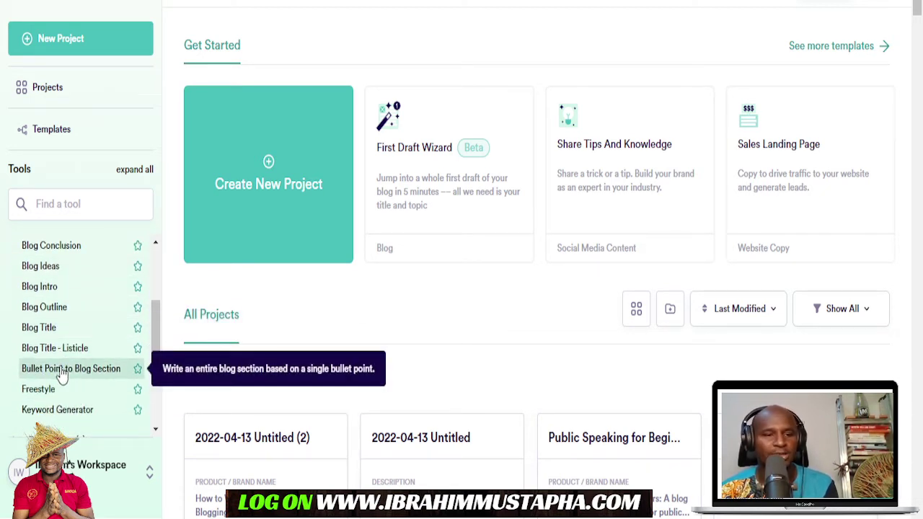
scroll(64, 376, "down", 3)
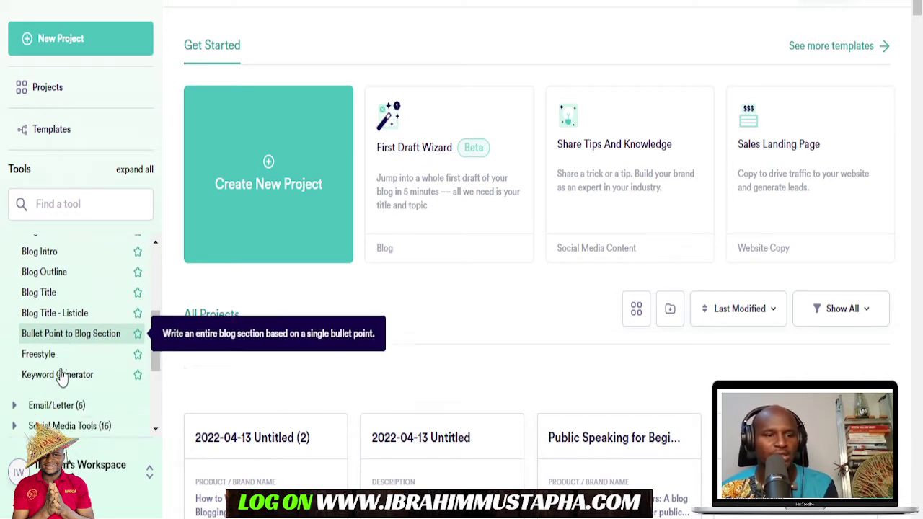
scroll(63, 376, "up", 3)
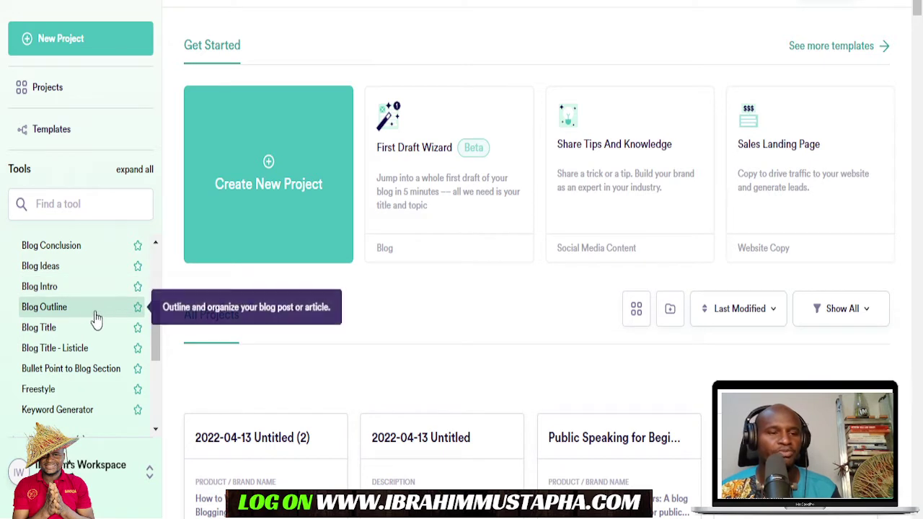
left_click(80, 271)
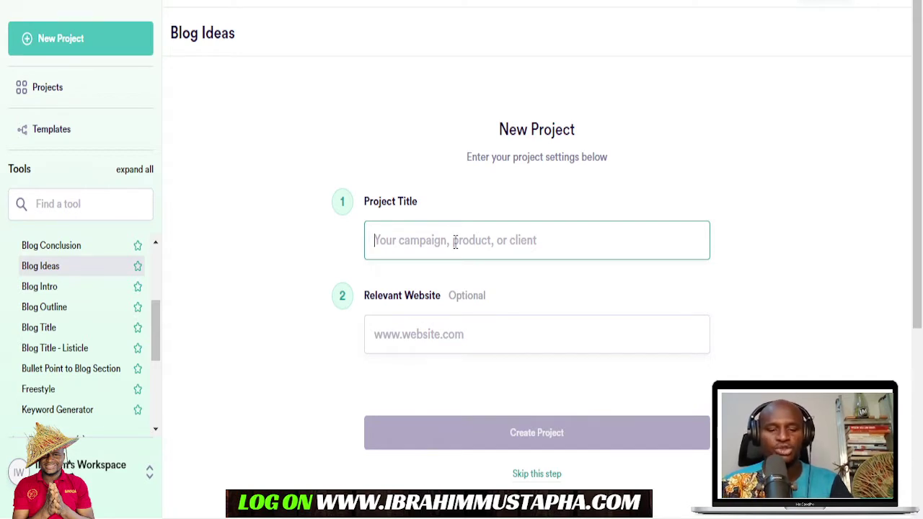
- Title the new project "How to make money online"
type("Ho")
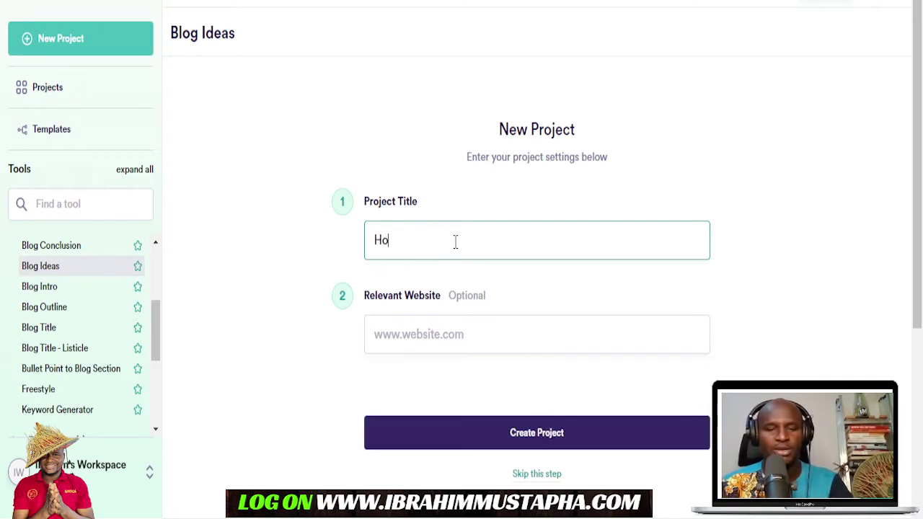
type("w to m")
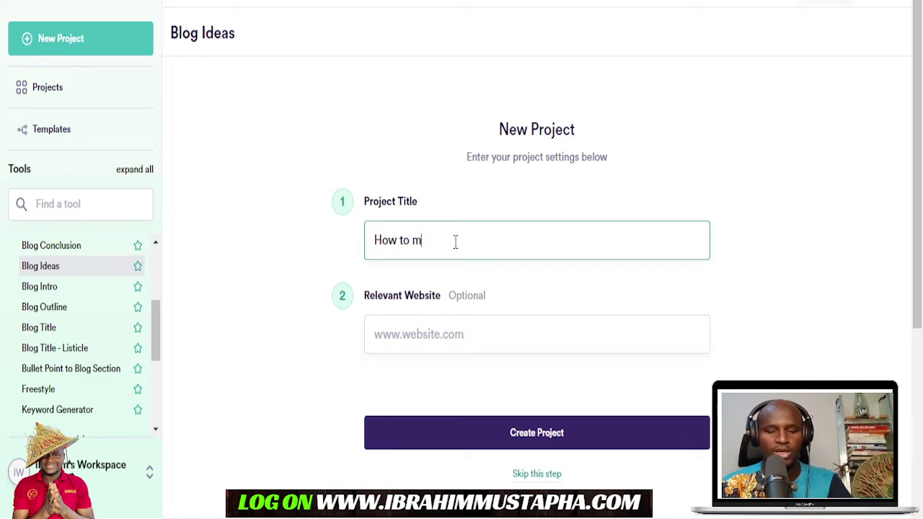
type("ake money")
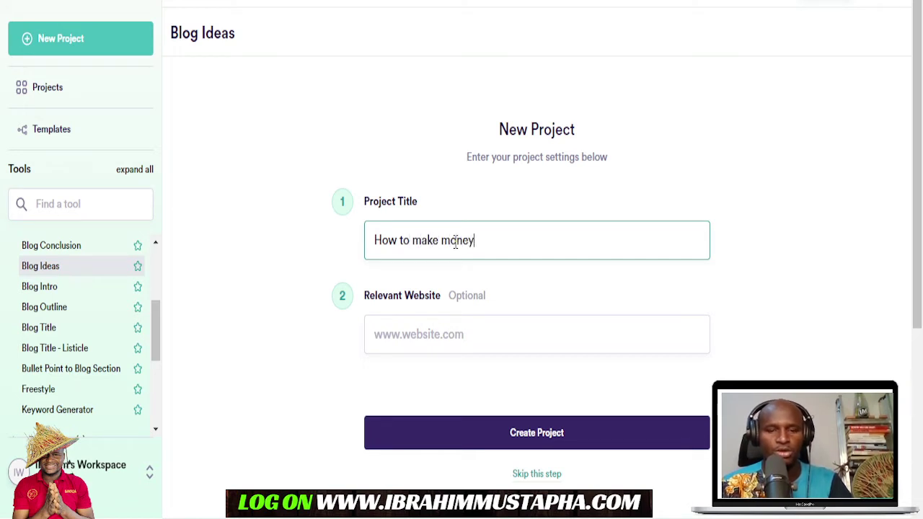
type(" online")
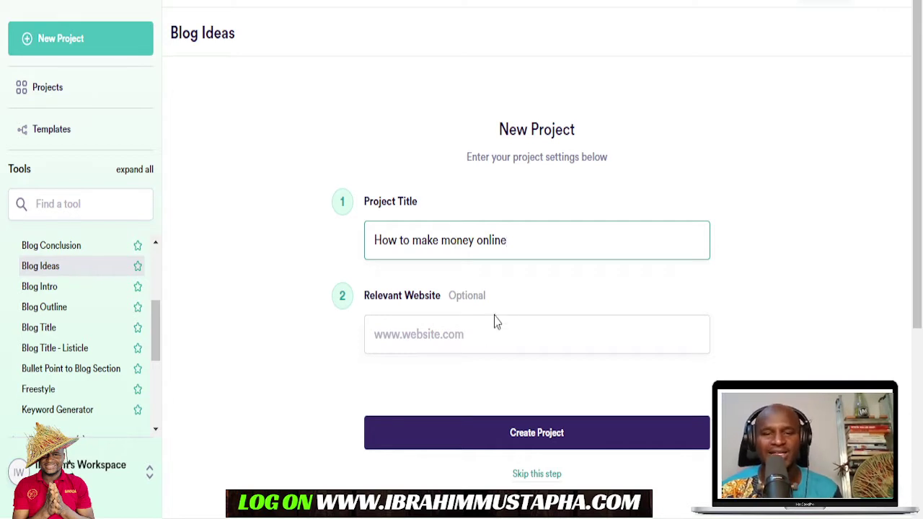
left_click(483, 340)
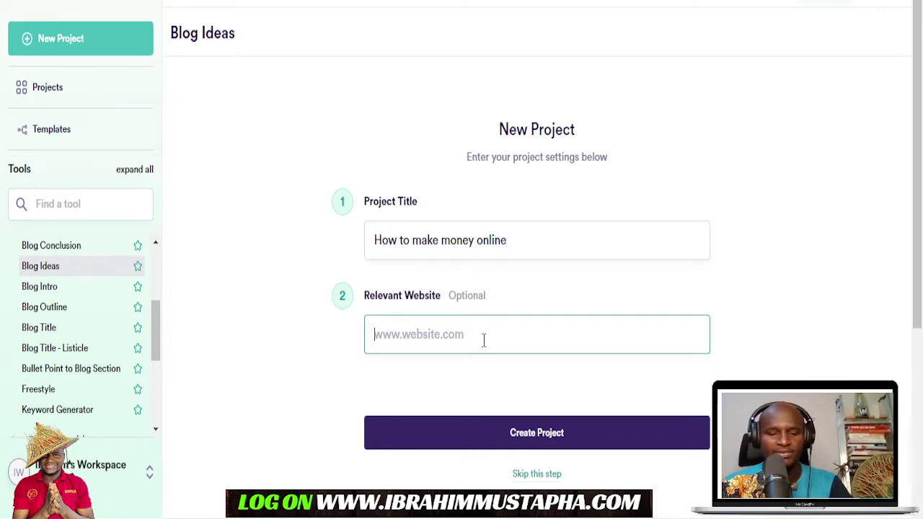
type("ibrahim")
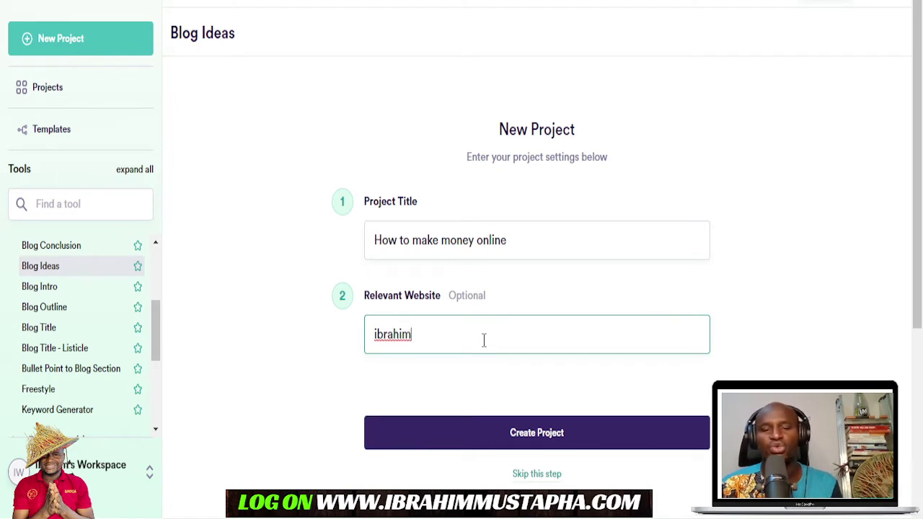
key("BackSpace")
key("BackSpace")
key("BackSpace")
key("BackSpace")
key("BackSpace")
key("BackSpace")
key("BackSpace")
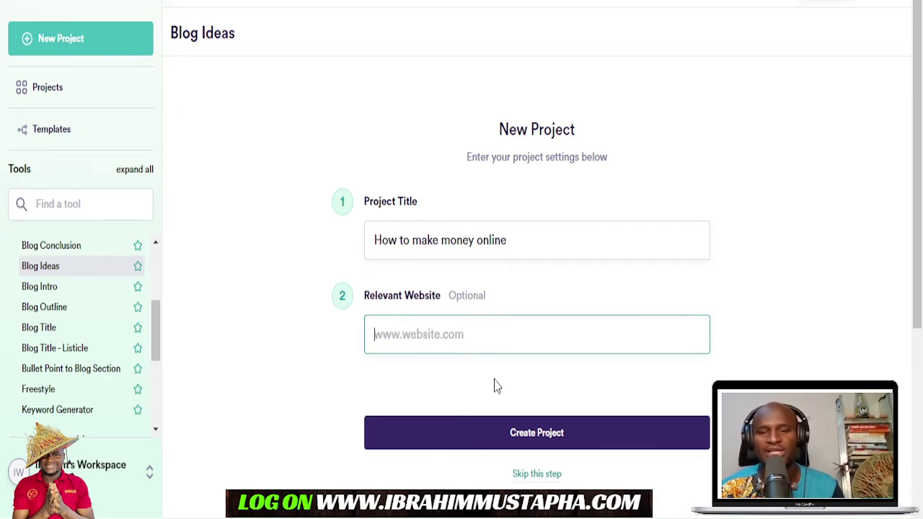
- Create the project without a website and enter "how to make money online" as the product description, leaving the brand name empty
left_click(531, 435)
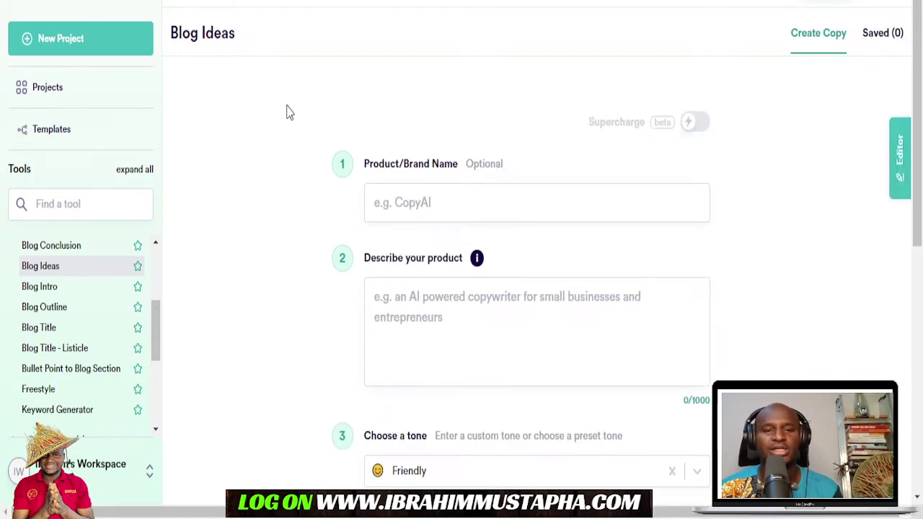
left_click(472, 211)
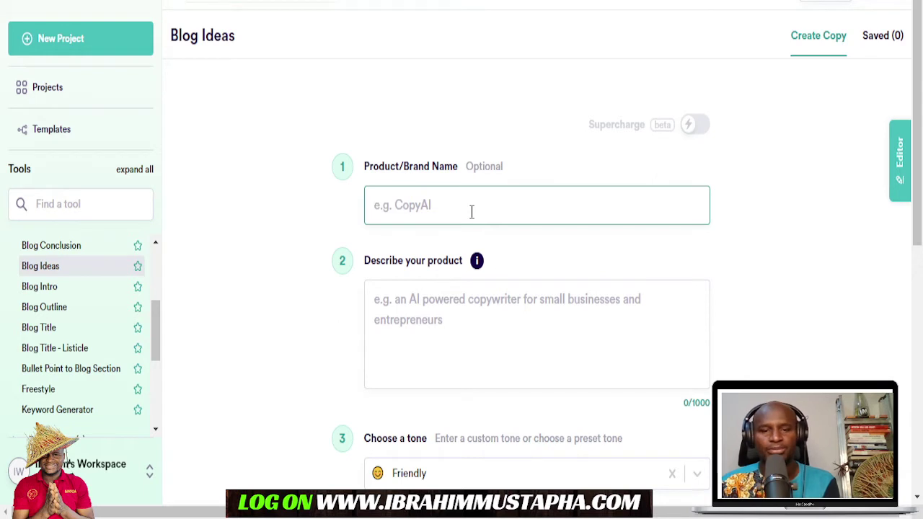
left_click(447, 315)
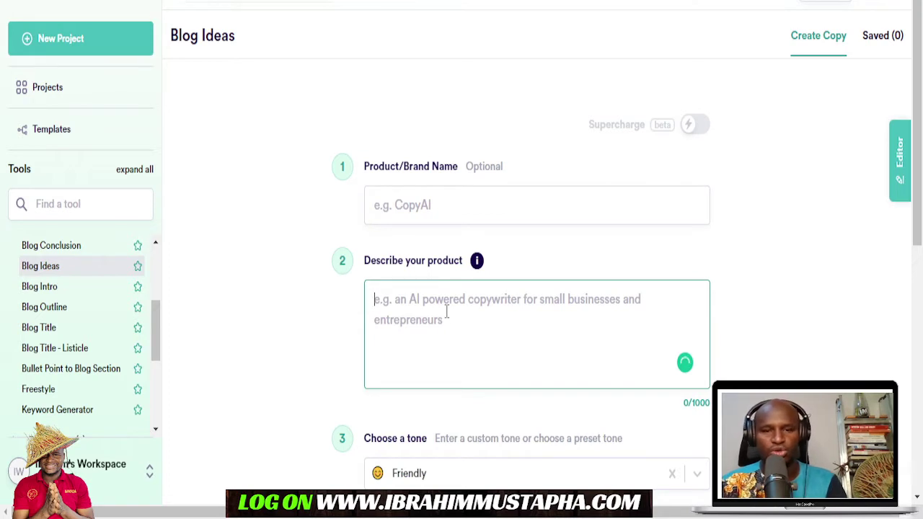
type("how to make ")
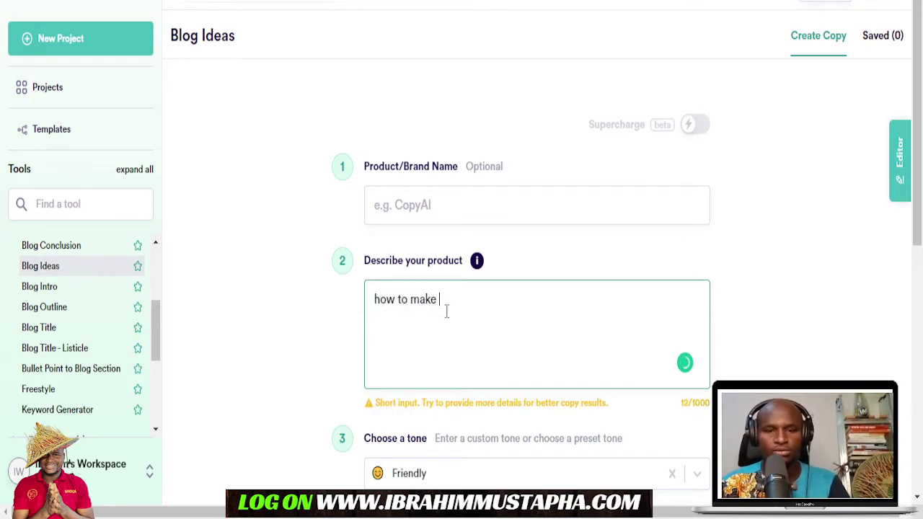
type("money online")
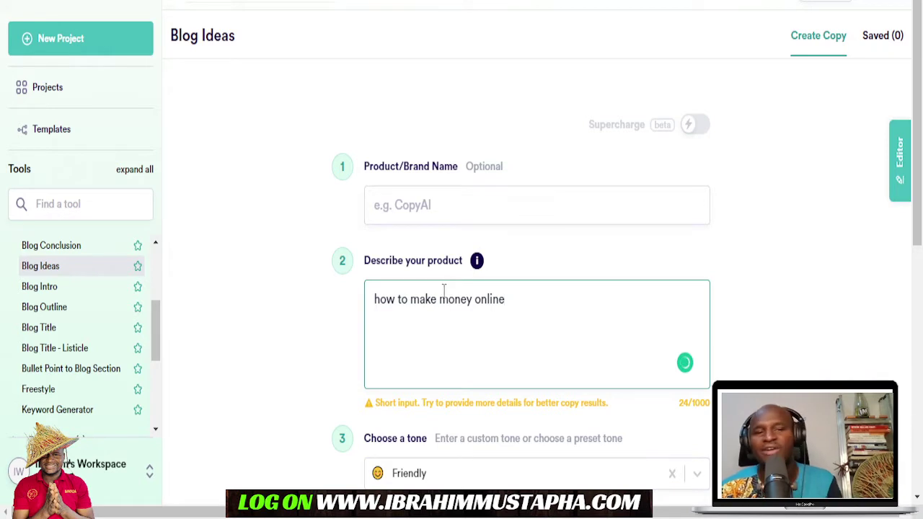
- Set the tone of the blog ideas to Professional
scroll(613, 317, "down", 2)
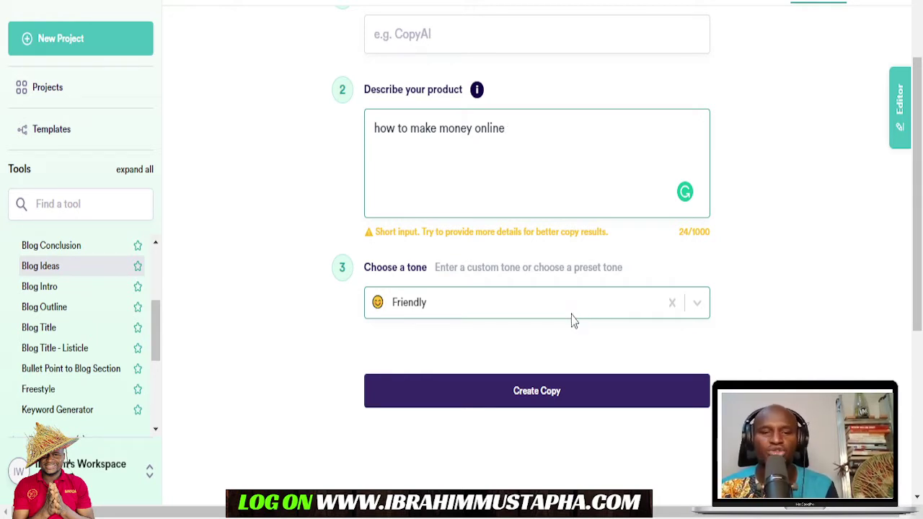
scroll(572, 319, "up", 1)
left_click(544, 401)
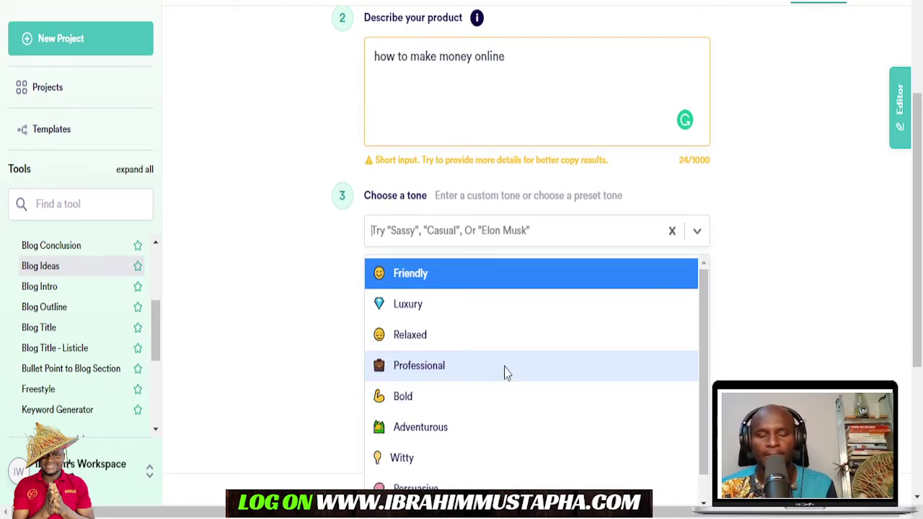
left_click(507, 372)
left_click(537, 246)
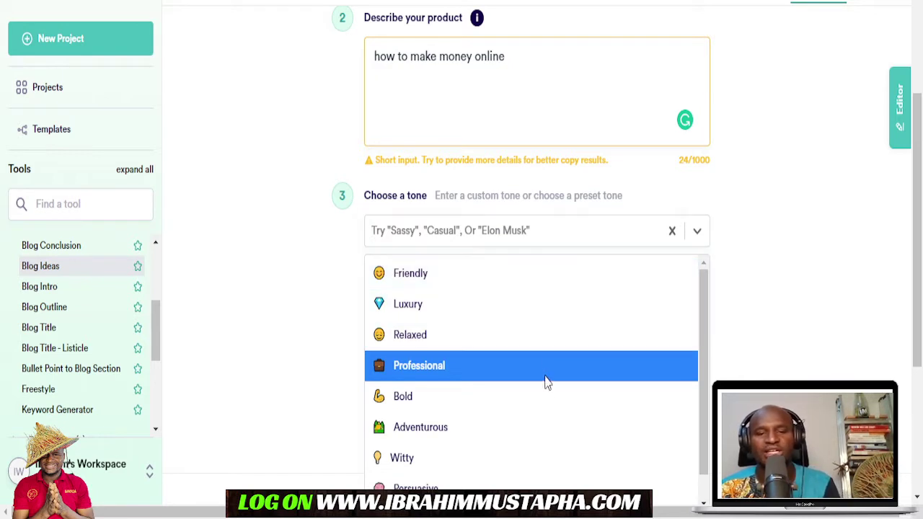
scroll(555, 433, "down", 1)
scroll(321, 387, "down", 2)
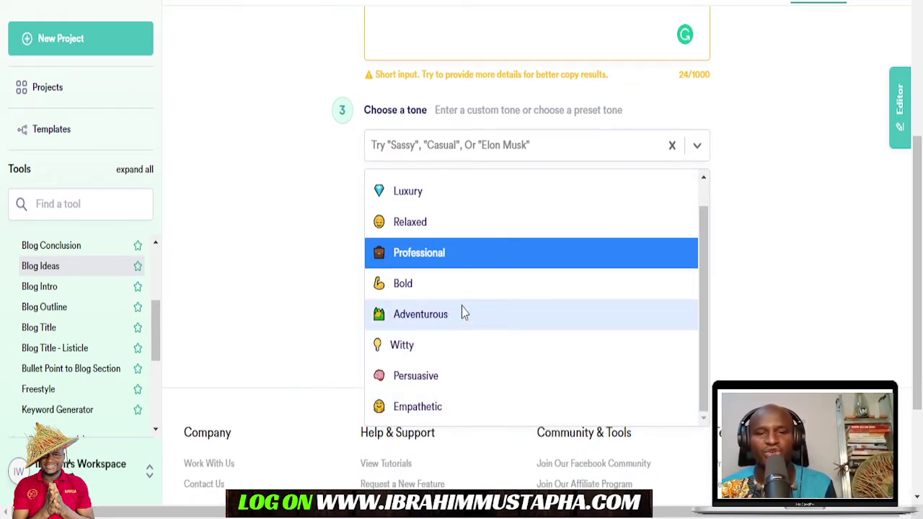
left_click(449, 253)
- Generate the blog idea copy and review the suggested ideas
scroll(670, 232, "up", 5)
scroll(569, 328, "down", 3)
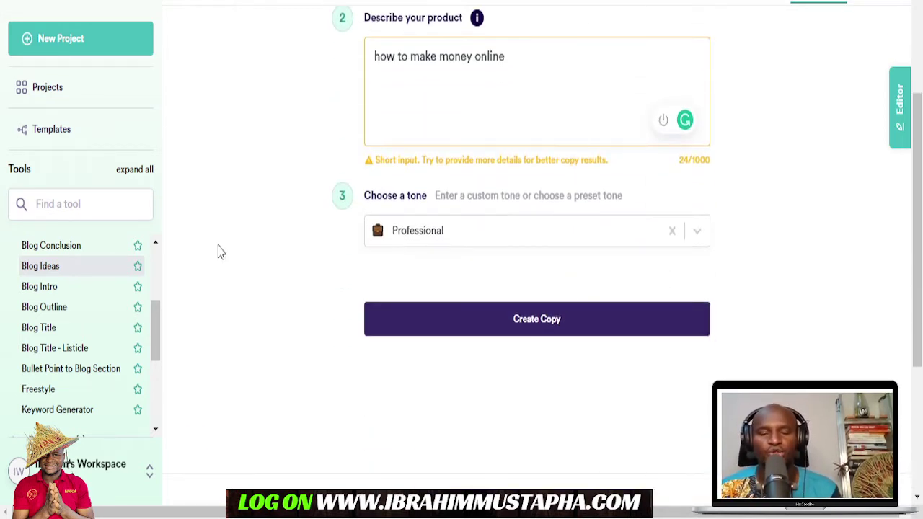
left_click(564, 321)
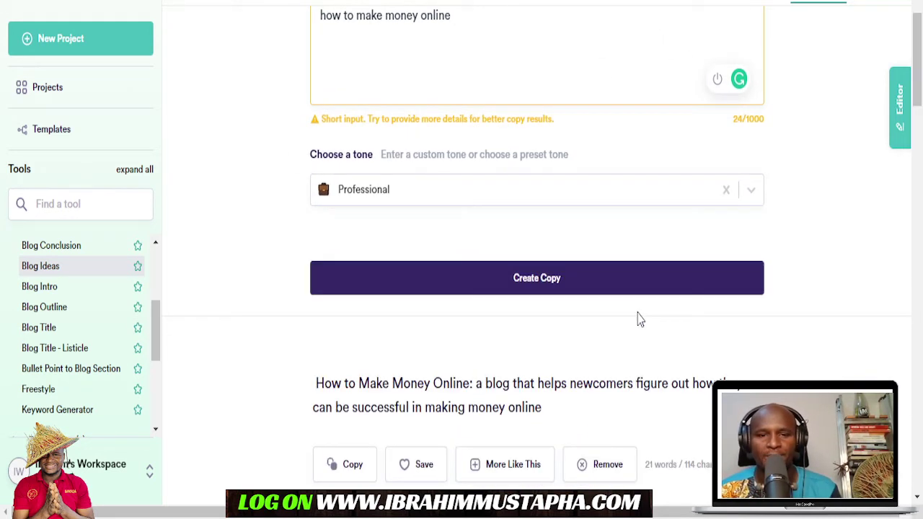
scroll(579, 330, "down", 3)
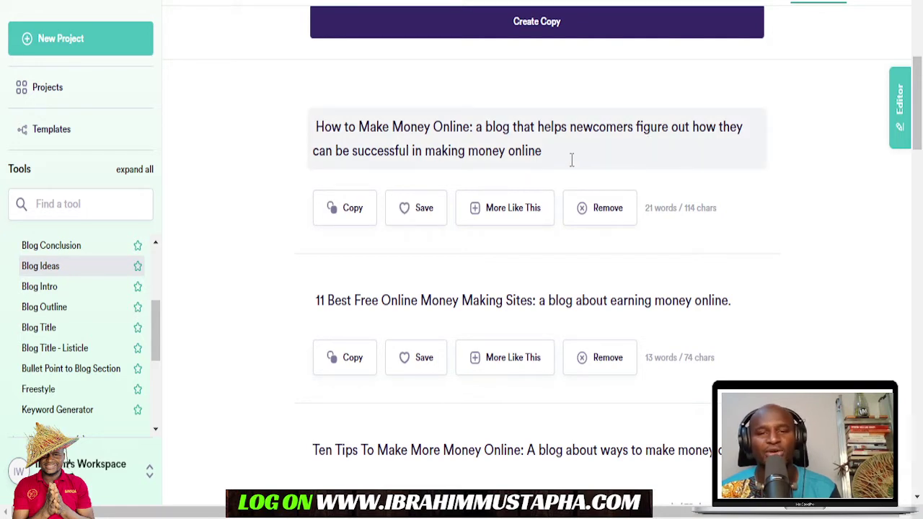
scroll(526, 269, "down", 2)
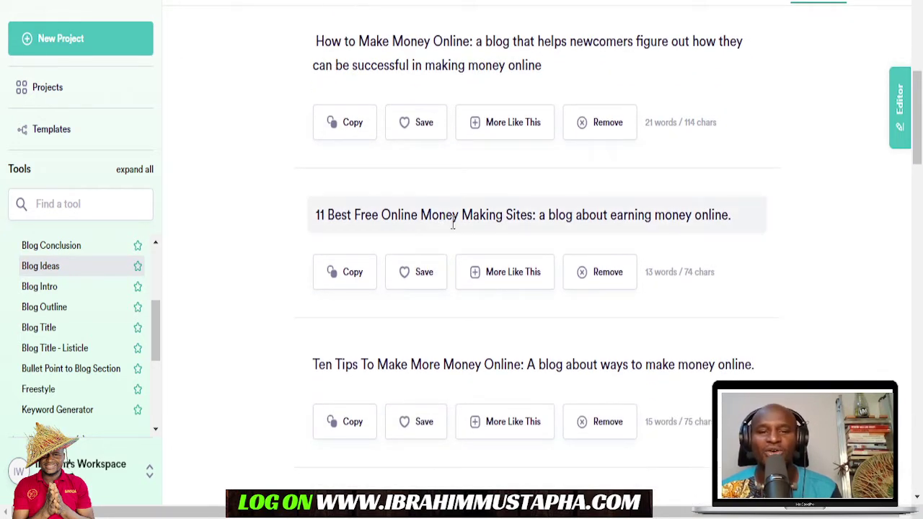
scroll(527, 219, "down", 4)
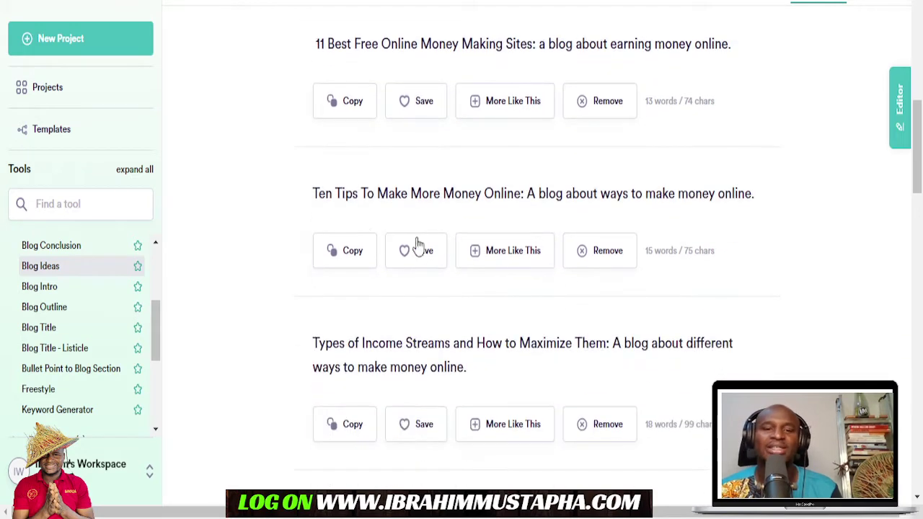
scroll(498, 216, "down", 8)
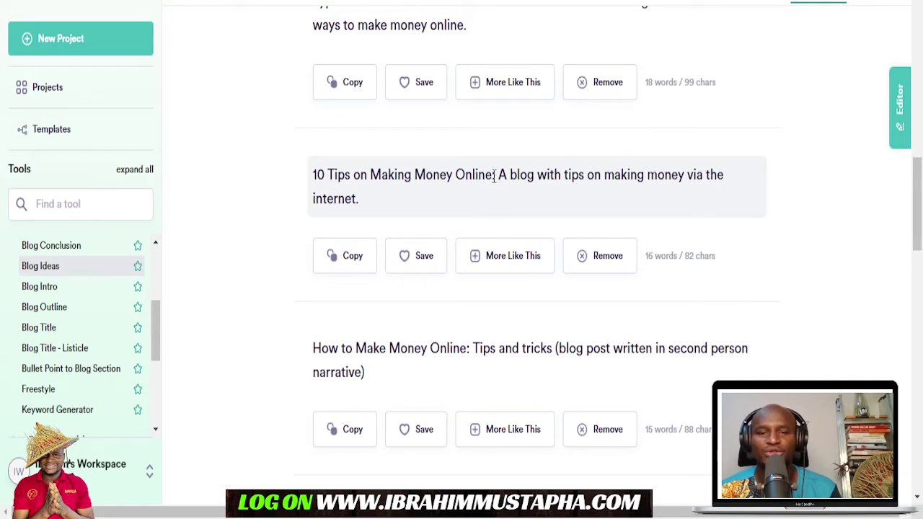
- Copy the idea "10 Tips on Making Money Online" and highlight the title part of its text
left_click_drag(494, 176, 310, 176)
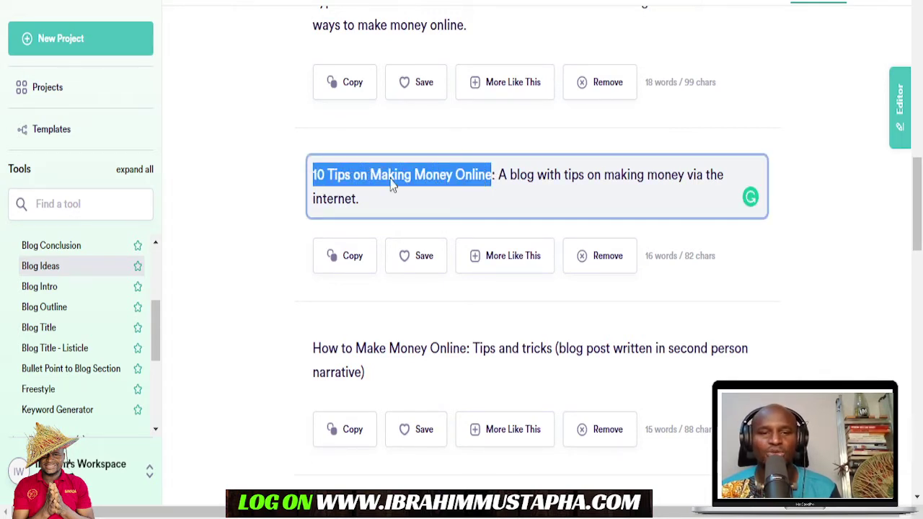
left_click(372, 255)
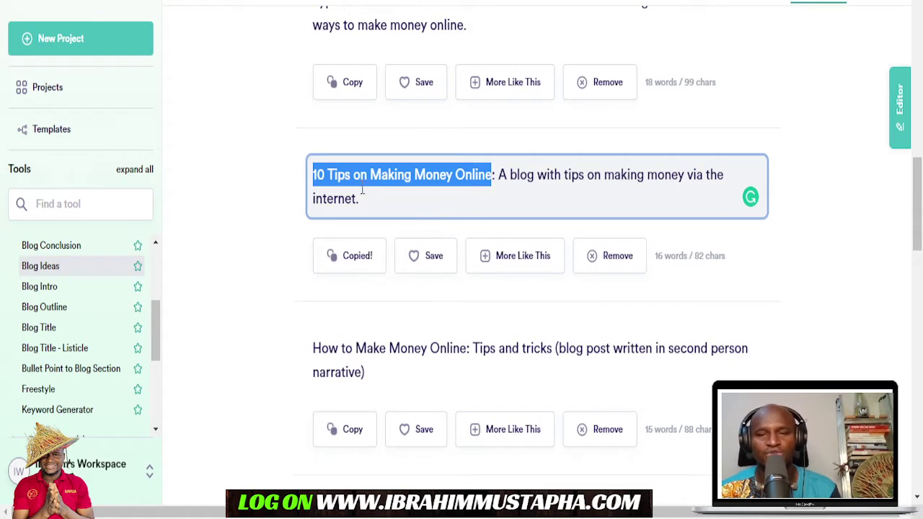
left_click(422, 206)
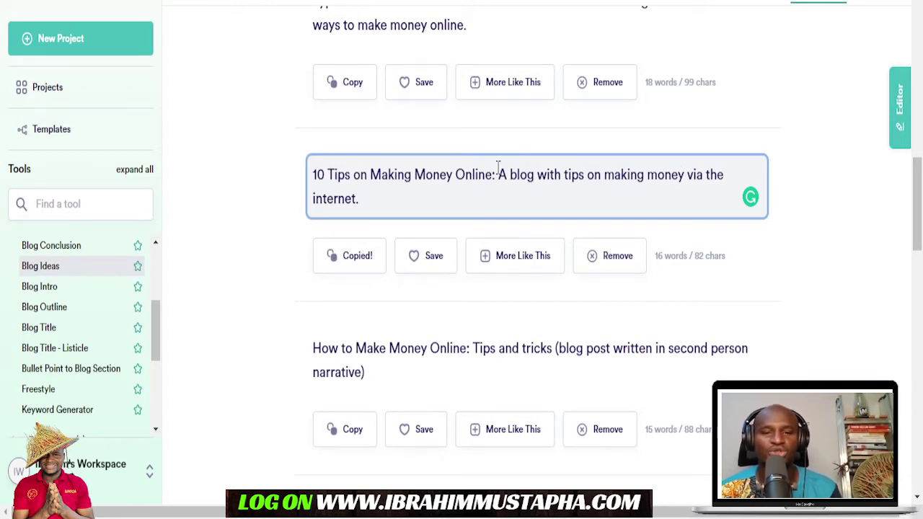
left_click_drag(491, 180, 308, 173)
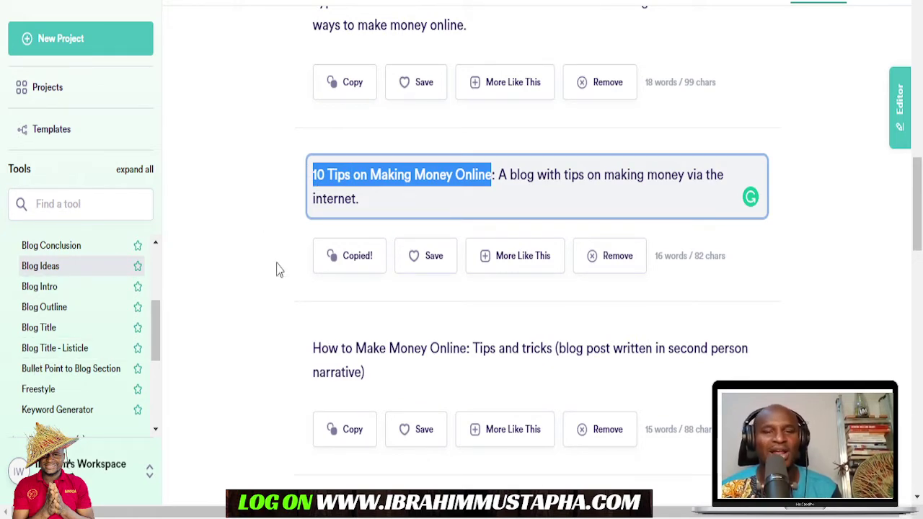
scroll(290, 284, "down", 1)
scroll(471, 194, "up", 3)
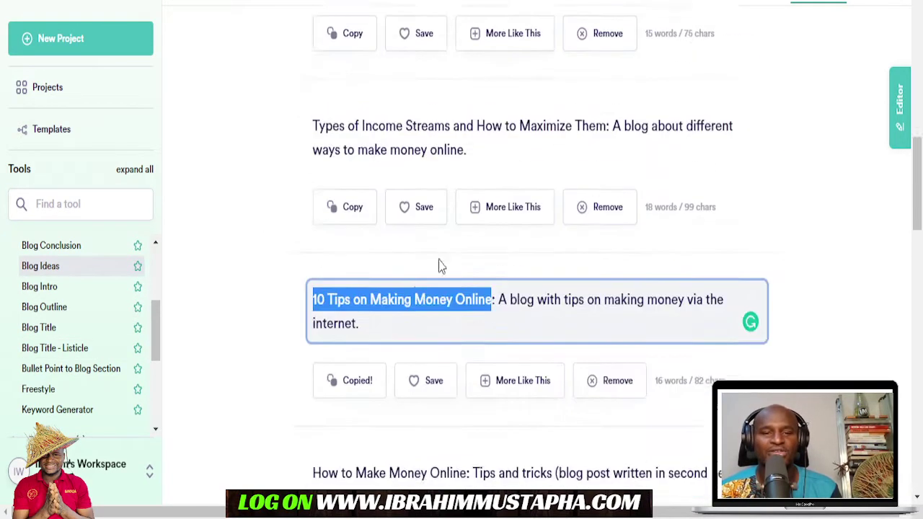
- Open the Blog Outline tool and enter the copied "10 Tips on Making Money Online" as the blog title
scroll(461, 331, "down", 1)
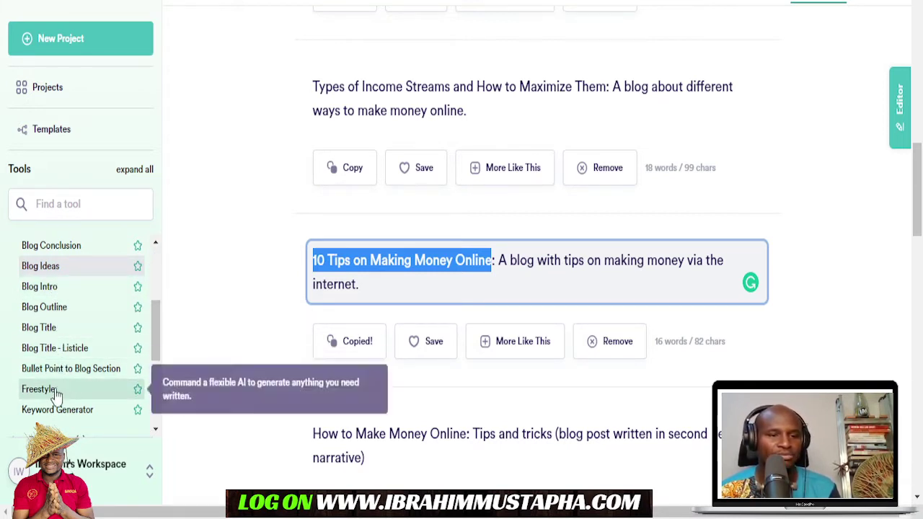
scroll(62, 375, "down", 1)
scroll(63, 375, "up", 1)
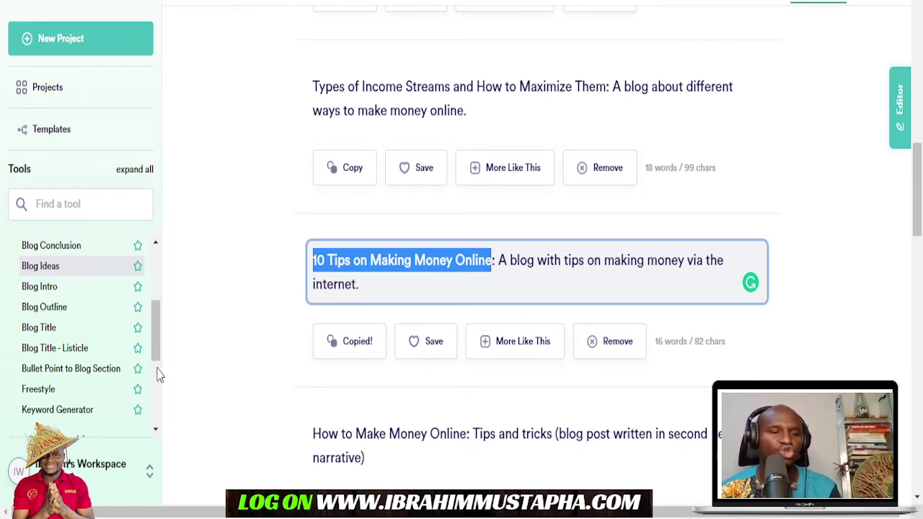
left_click(56, 308)
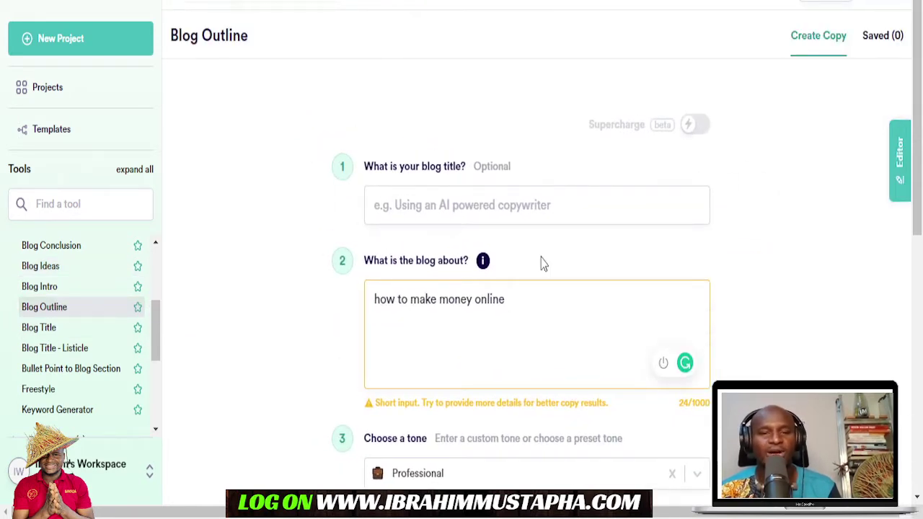
scroll(745, 371, "down", 3)
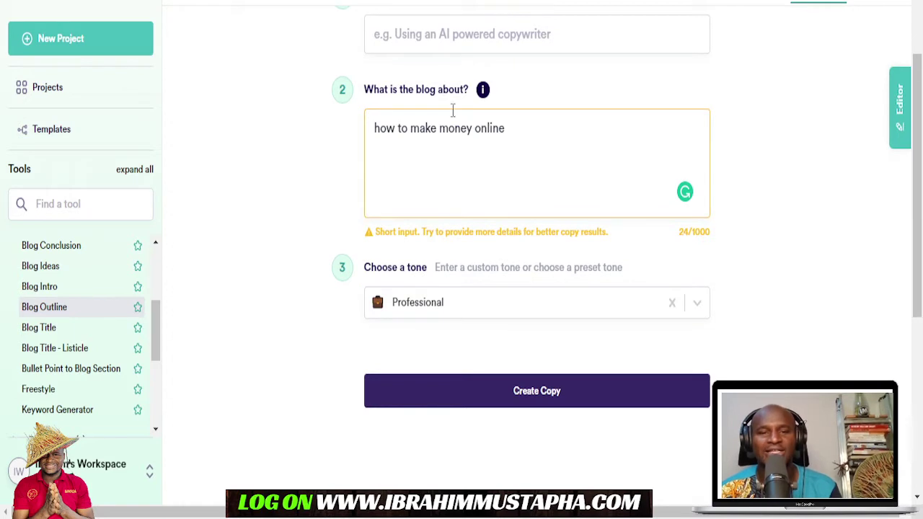
scroll(529, 177, "up", 1)
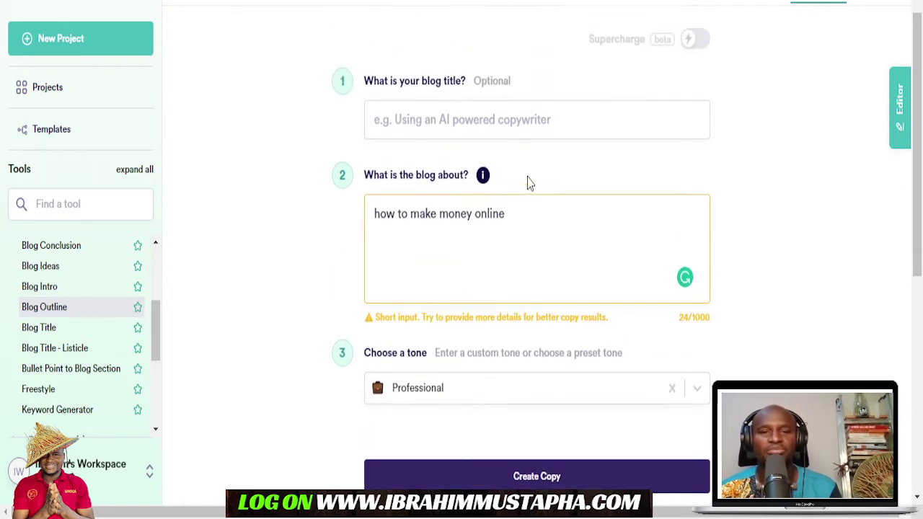
left_click(463, 134)
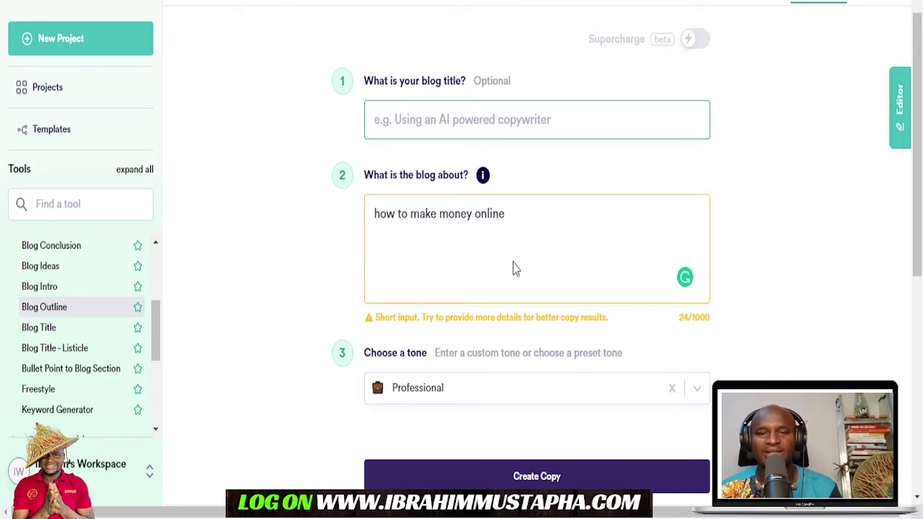
key("ctrl+v")
- Clear the existing description of what the blog is about
left_click(539, 223)
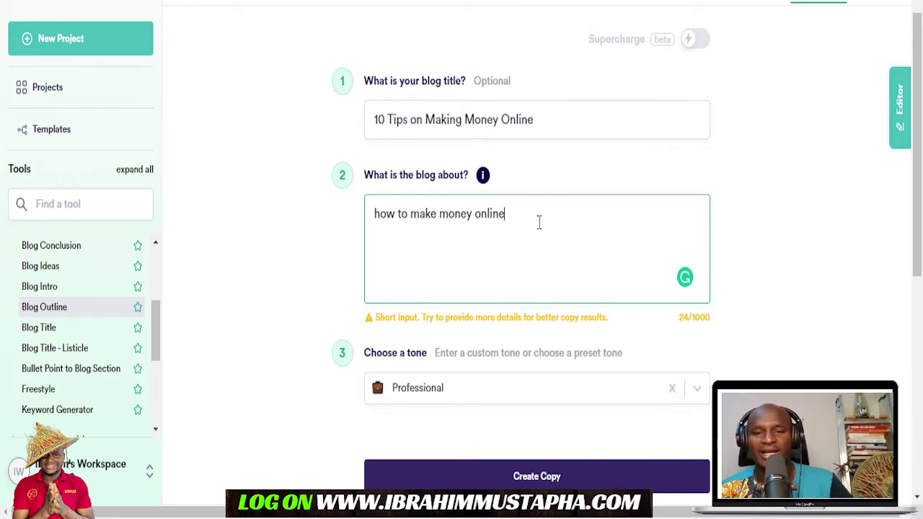
key("BackSpace")
key("BackSpace")
key("BackSpace")
key("BackSpace")
key("BackSpace")
key("BackSpace")
key("BackSpace")
key("BackSpace")
key("BackSpace")
key("BackSpace")
key("BackSpace")
key("BackSpace")
key("BackSpace")
key("BackSpace")
key("BackSpace")
key("BackSpace")
key("BackSpace")
key("BackSpace")
key("BackSpace")
key("BackSpace")
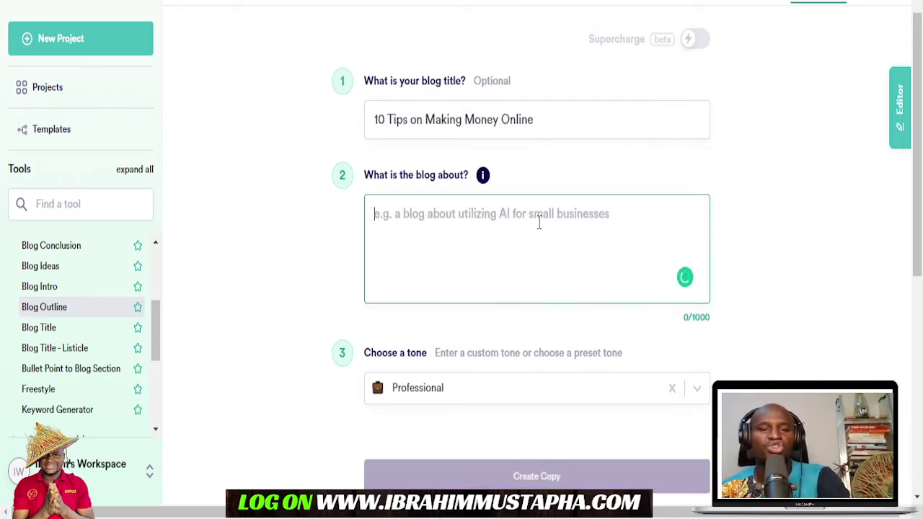
- Try the Luxury tone for the blog outline and set it back to Professional
scroll(521, 311, "down", 2)
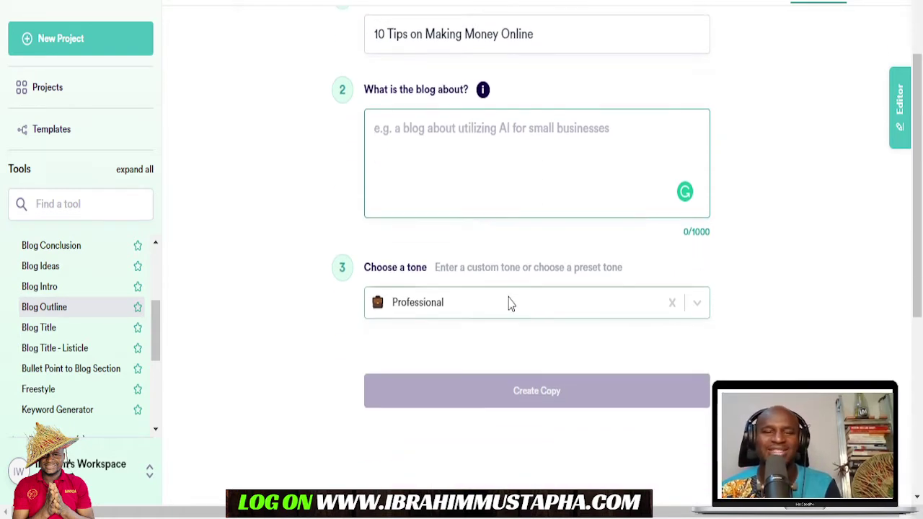
left_click(512, 302)
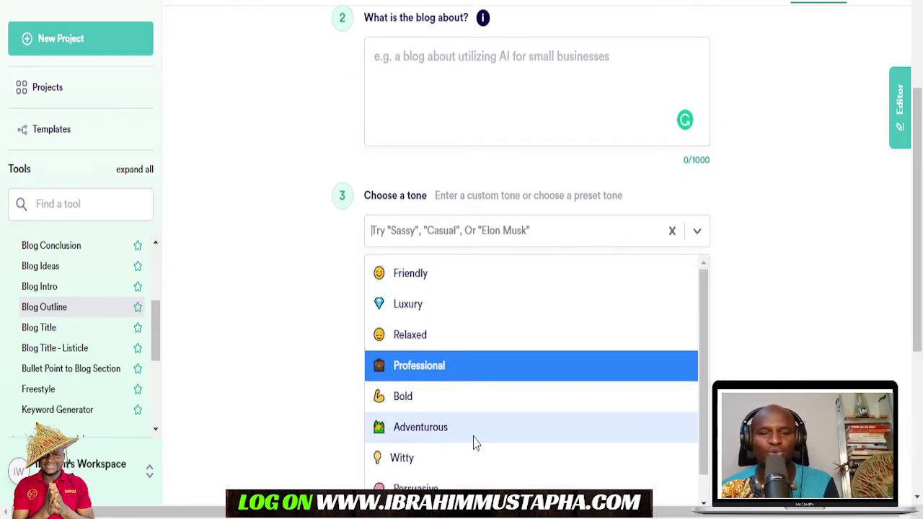
left_click(451, 305)
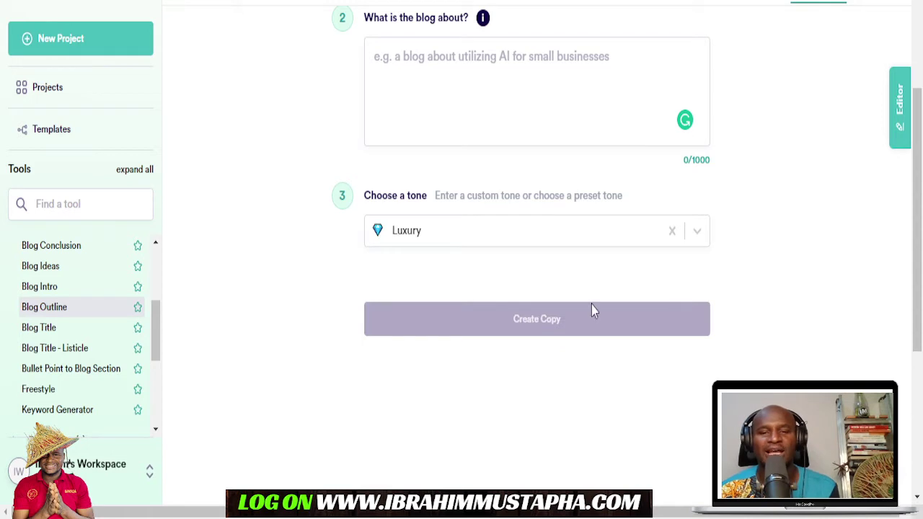
left_click(552, 238)
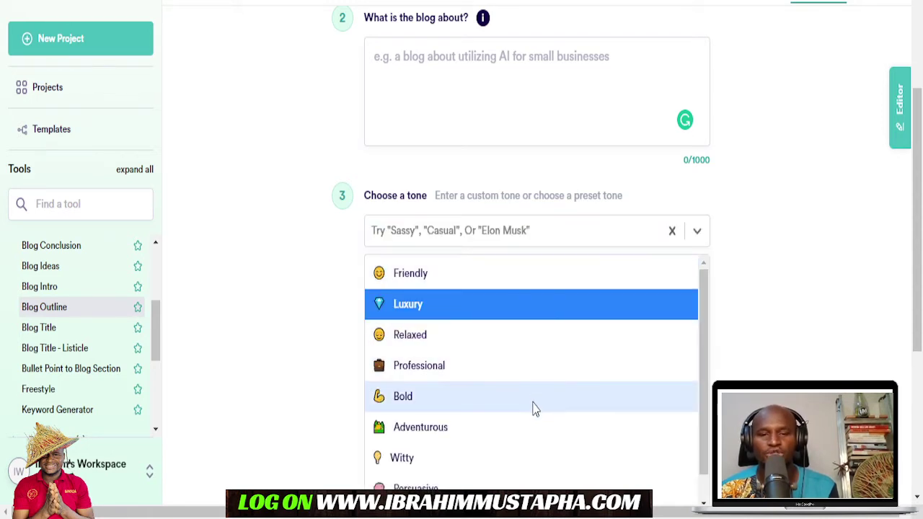
scroll(524, 412, "down", 1)
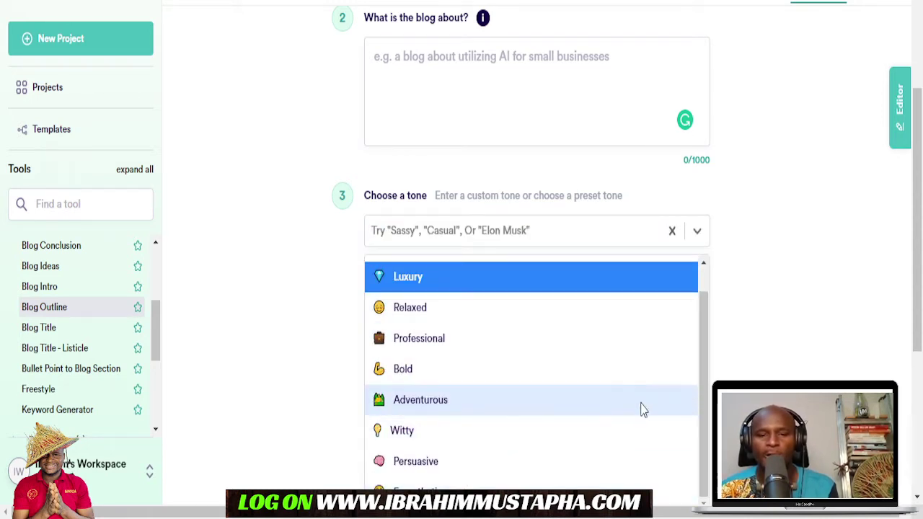
left_click(464, 341)
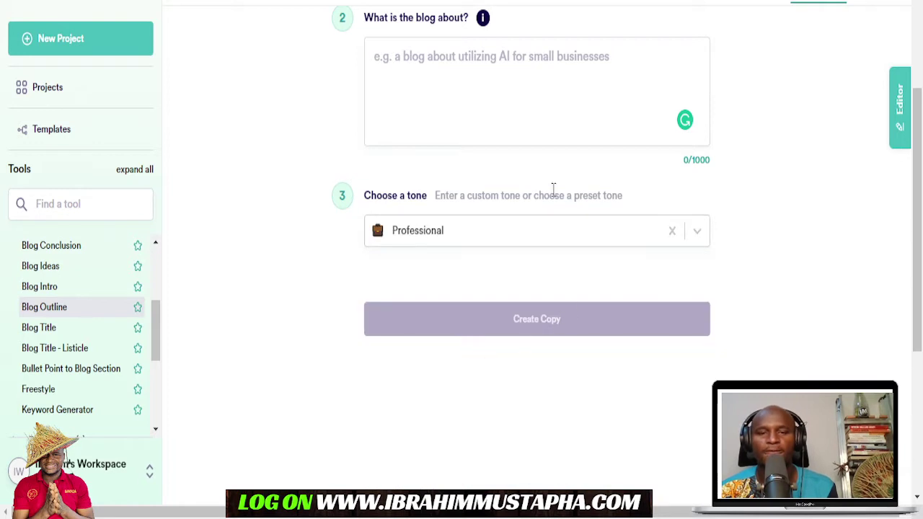
- Enter "10 Tips on Making Money Online" as what the blog is about, generate the outline copy and review the suggested outlines
left_click(477, 76)
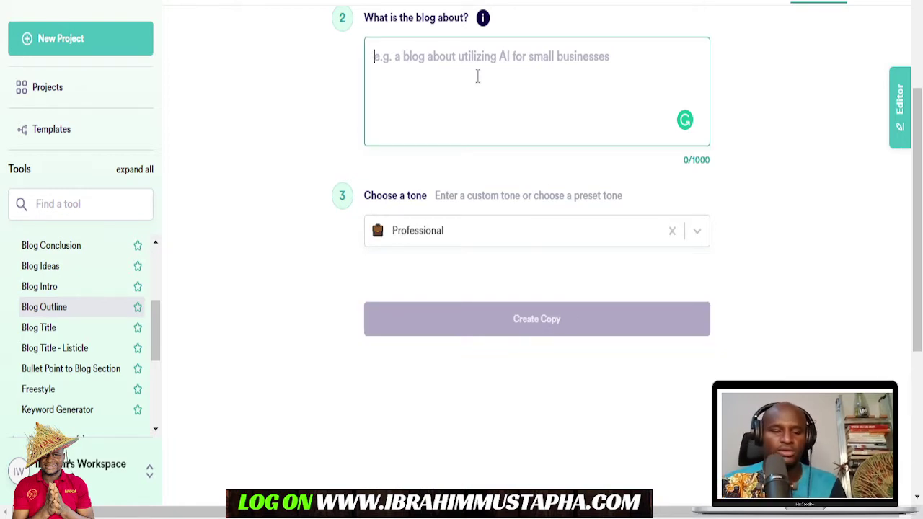
type("10 Tips on Making Money Online")
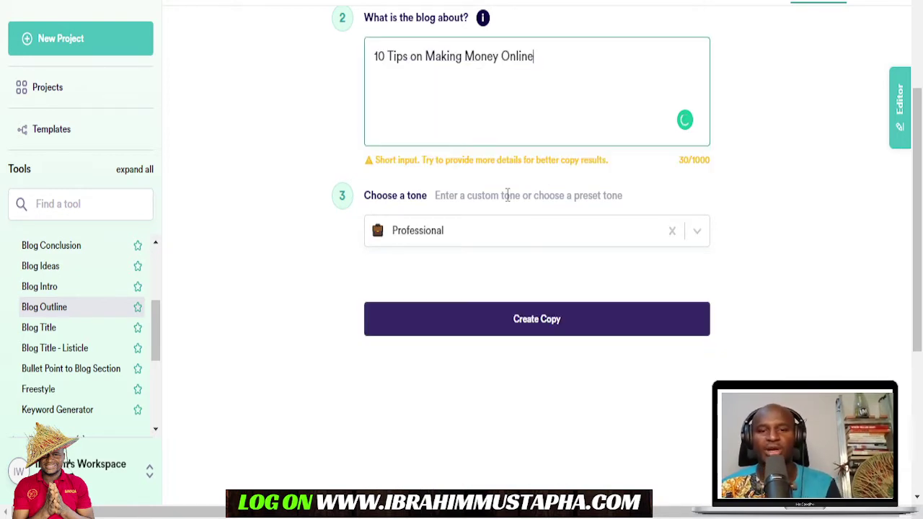
left_click(546, 324)
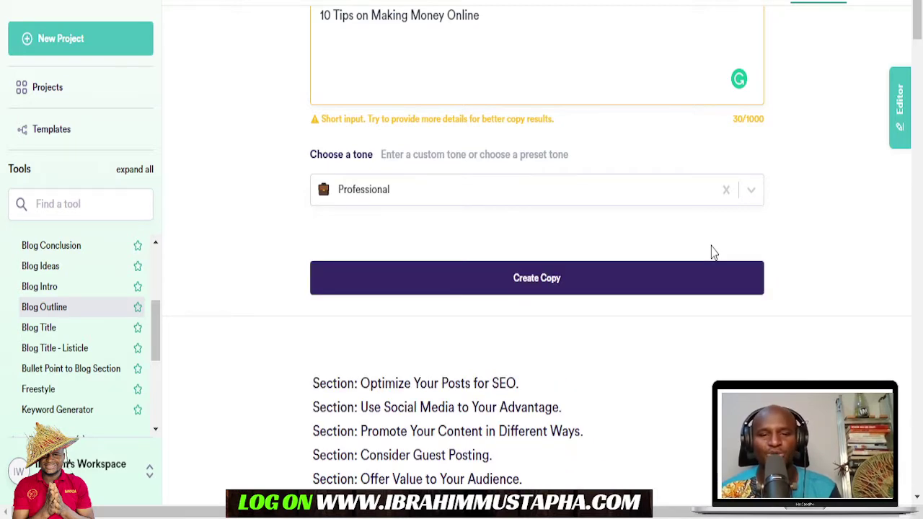
scroll(214, 264, "down", 2)
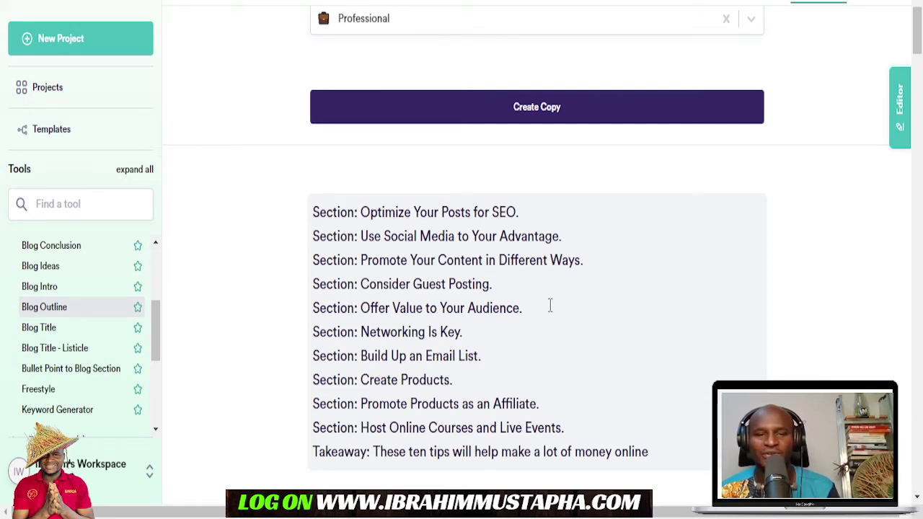
scroll(485, 308, "down", 4)
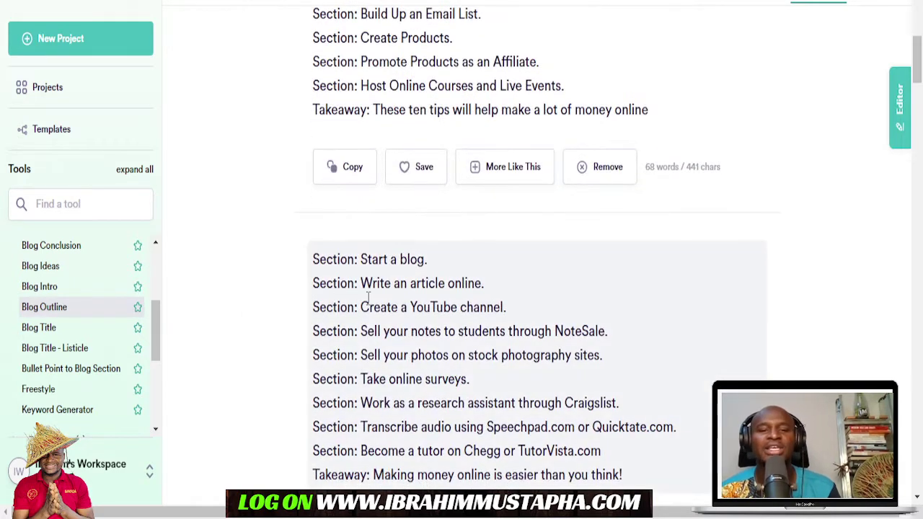
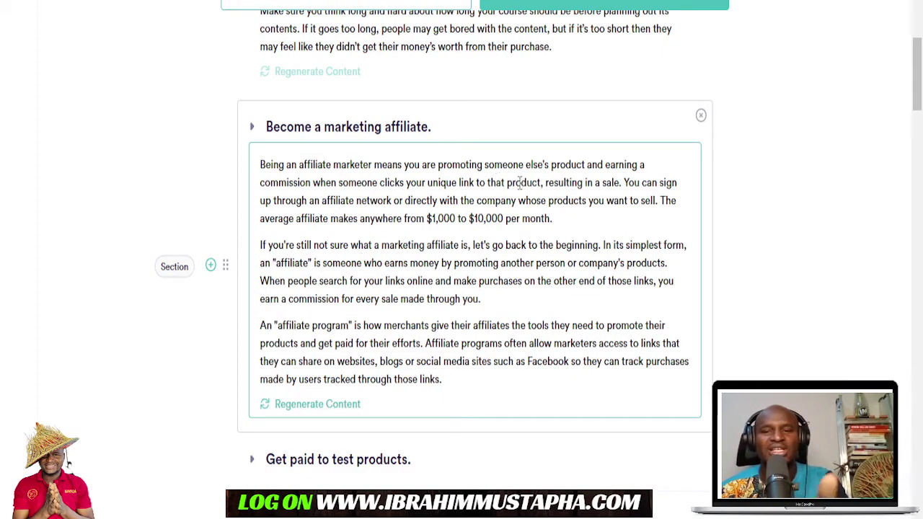
- Look through the generated article sections and regenerate the content of the "Sell your photos." section
scroll(513, 184, "down", 4)
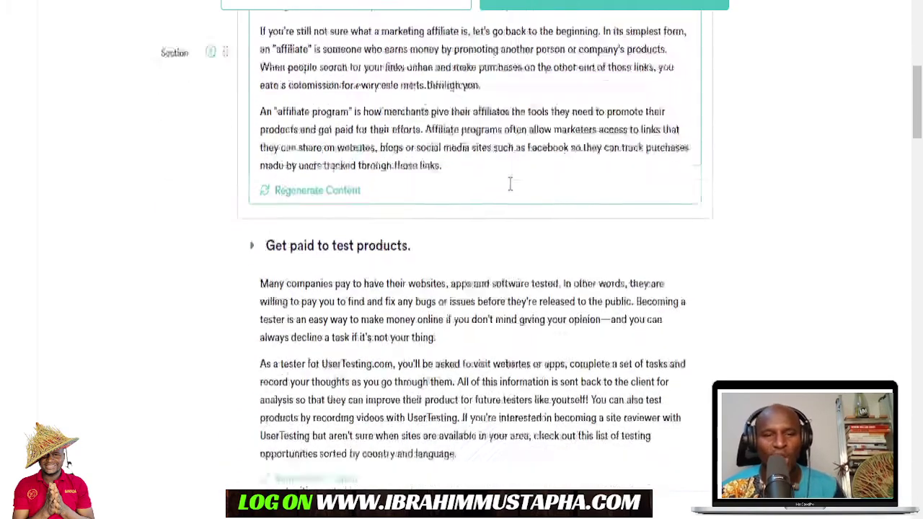
scroll(364, 230, "down", 12)
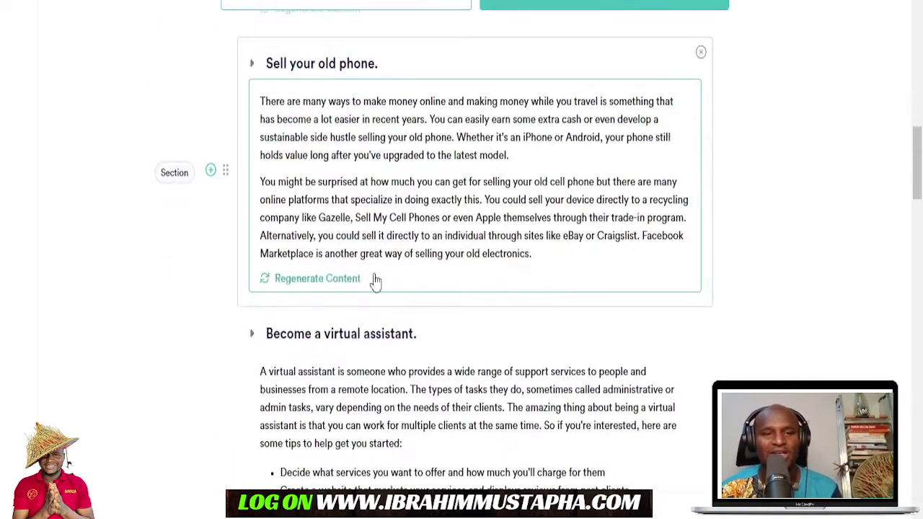
scroll(351, 214, "up", 1)
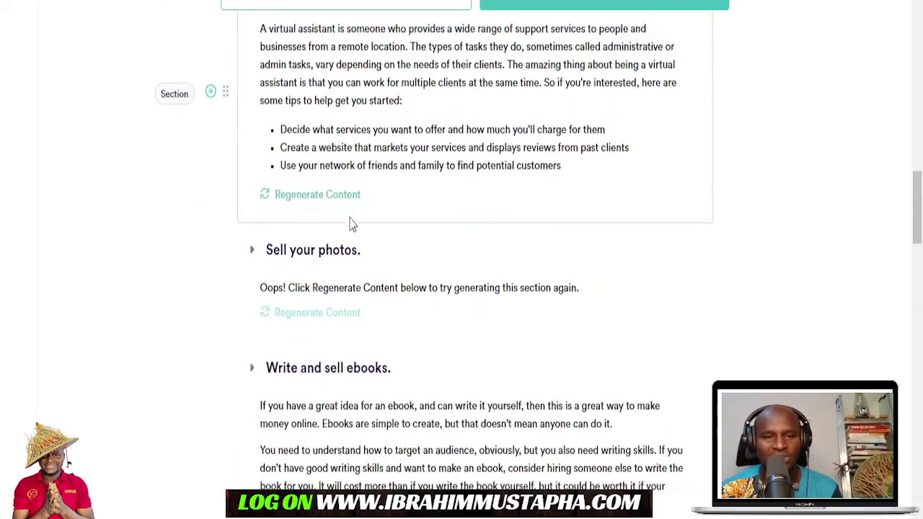
scroll(350, 223, "down", 1)
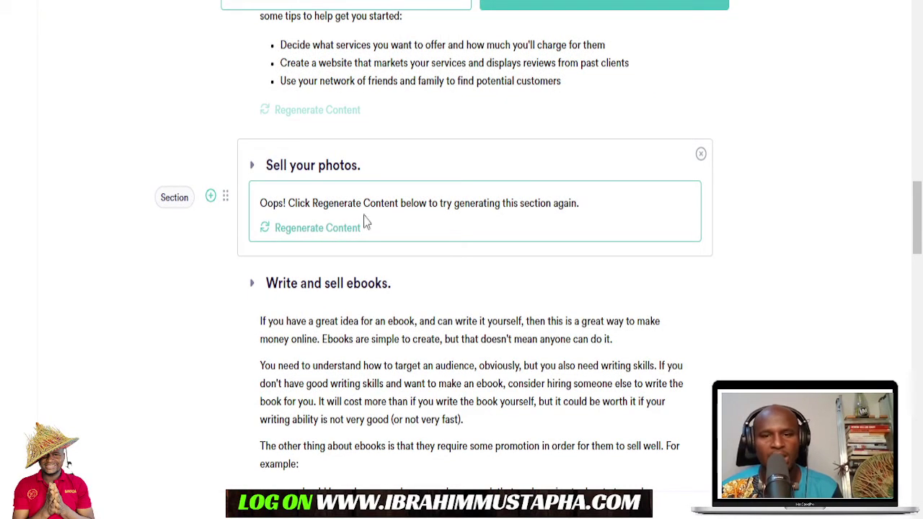
left_click(305, 230)
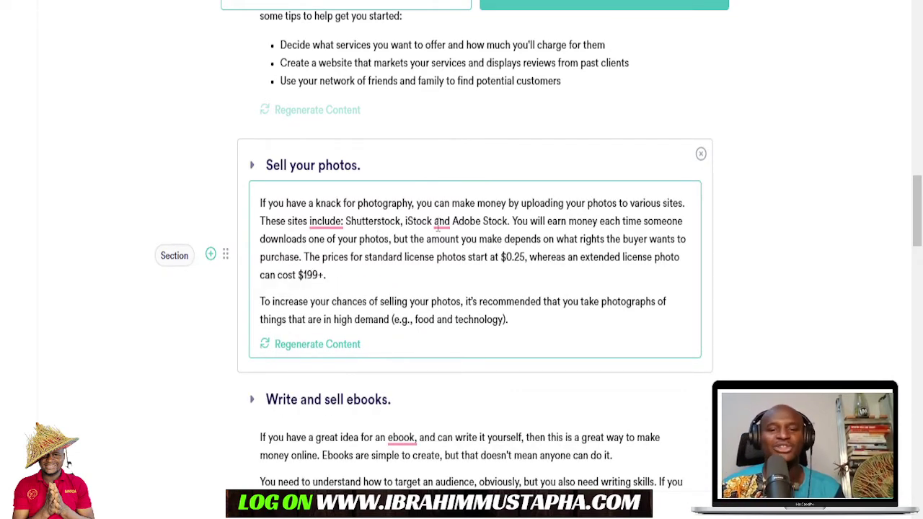
- Accept the Grammarly suggestion to remove the colon after "include" in the "Sell your photos." section
left_click(324, 222)
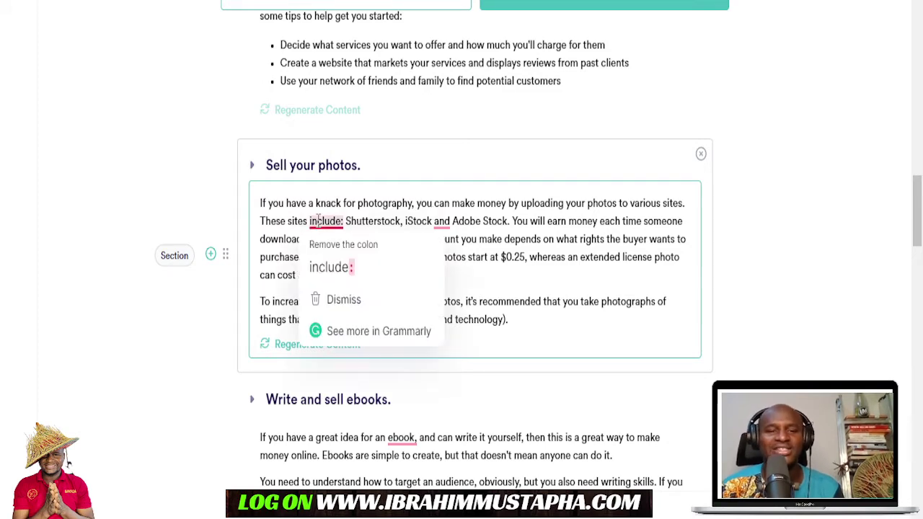
left_click(330, 266)
scroll(432, 305, "down", 4)
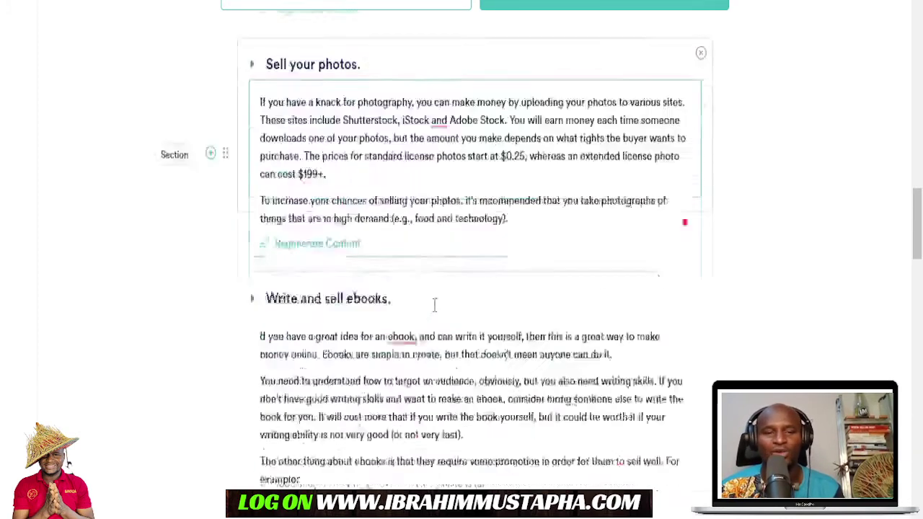
scroll(434, 304, "up", 4)
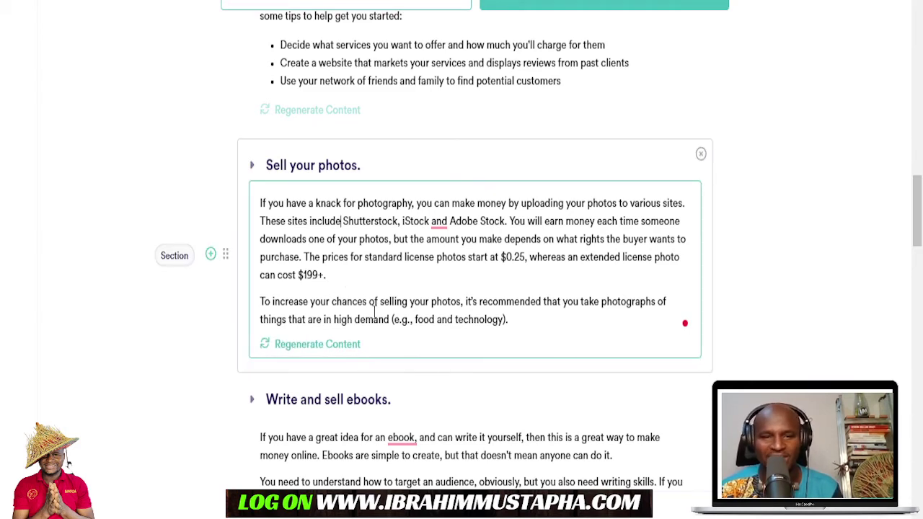
- Accept the Grammarly suggestions in the "Write and sell ebooks." section that remove the comma after "ebook" and the word "that" before "you're"
scroll(374, 311, "down", 2)
mouse_move(404, 268)
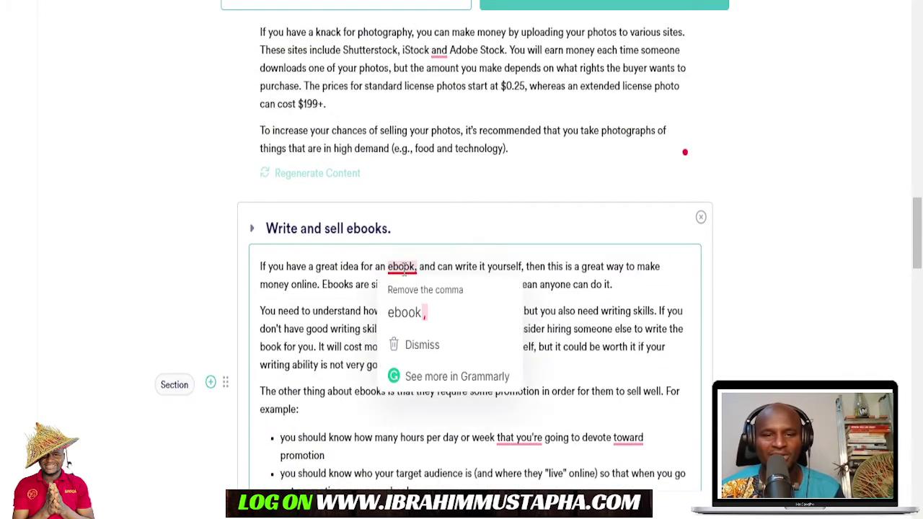
left_click(409, 315)
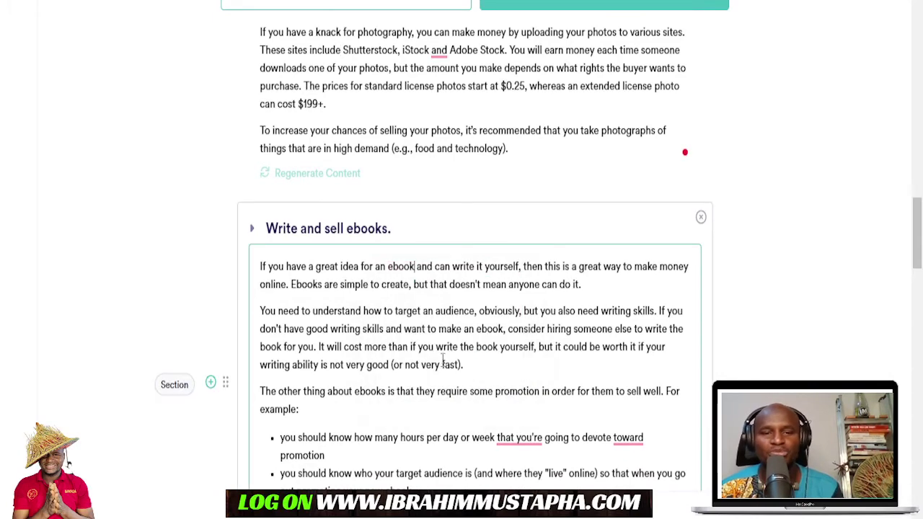
scroll(440, 360, "down", 2)
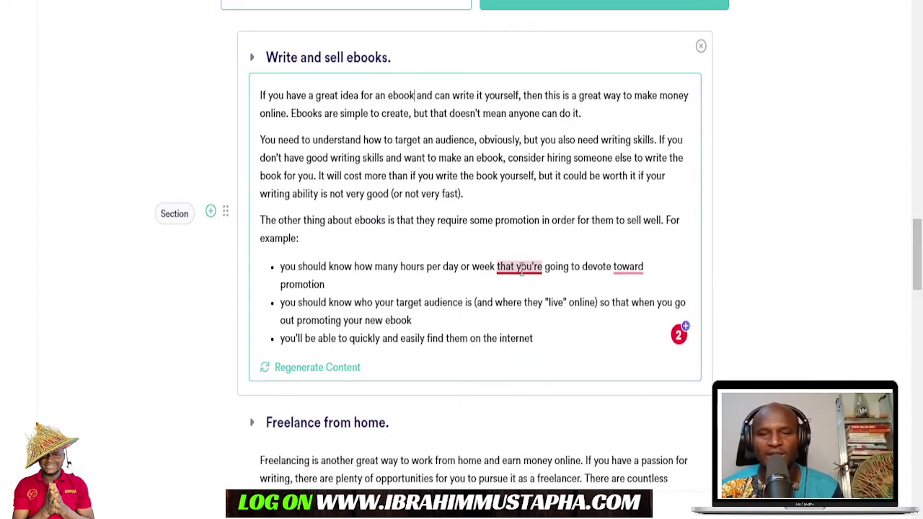
mouse_move(514, 264)
left_click(527, 314)
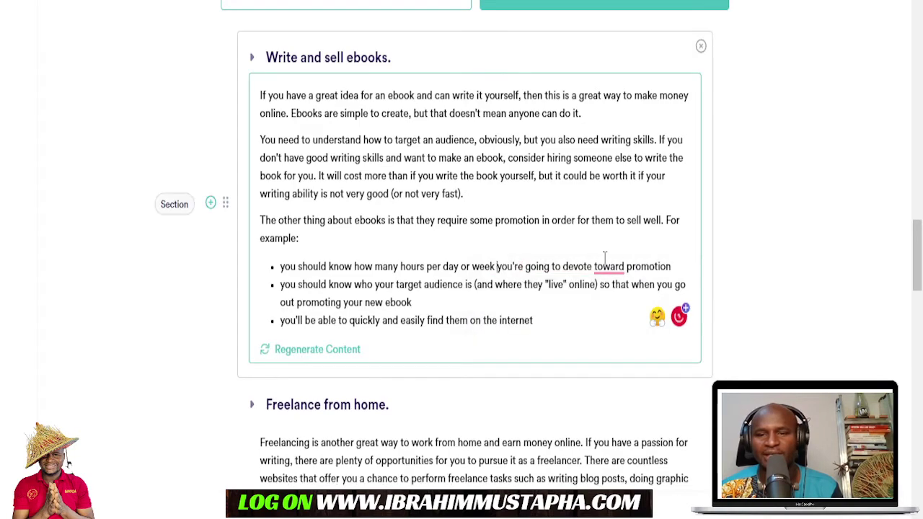
- Review the generated article text from the "Freelance from home." section through "Write paid reviews on websites."
scroll(483, 392, "down", 2)
scroll(487, 392, "down", 2)
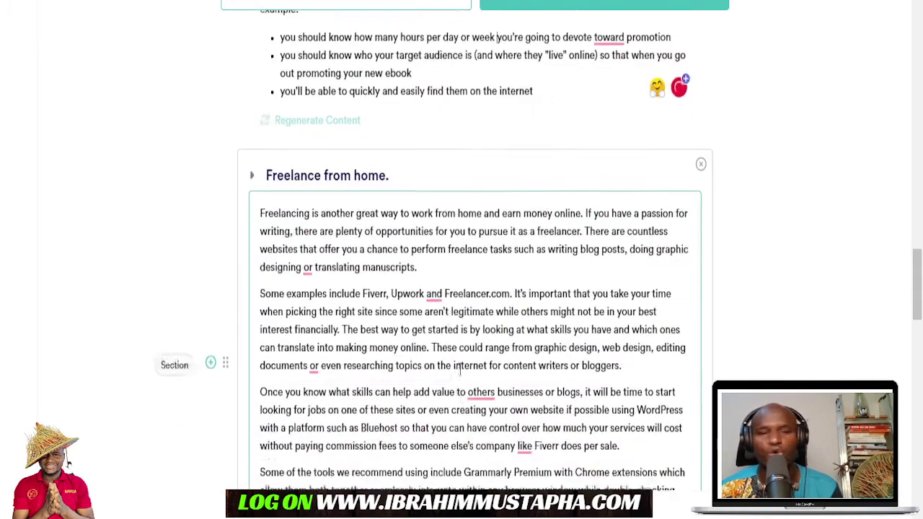
scroll(490, 332, "down", 4)
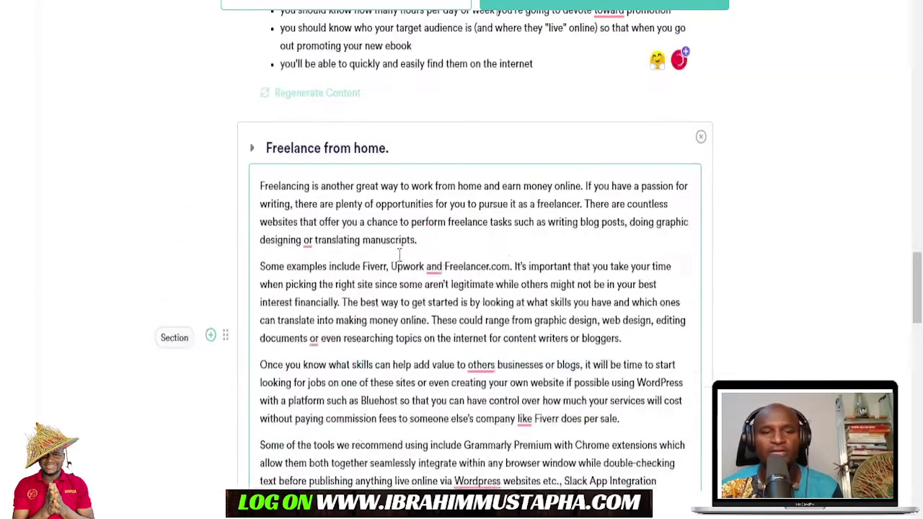
scroll(467, 303, "down", 10)
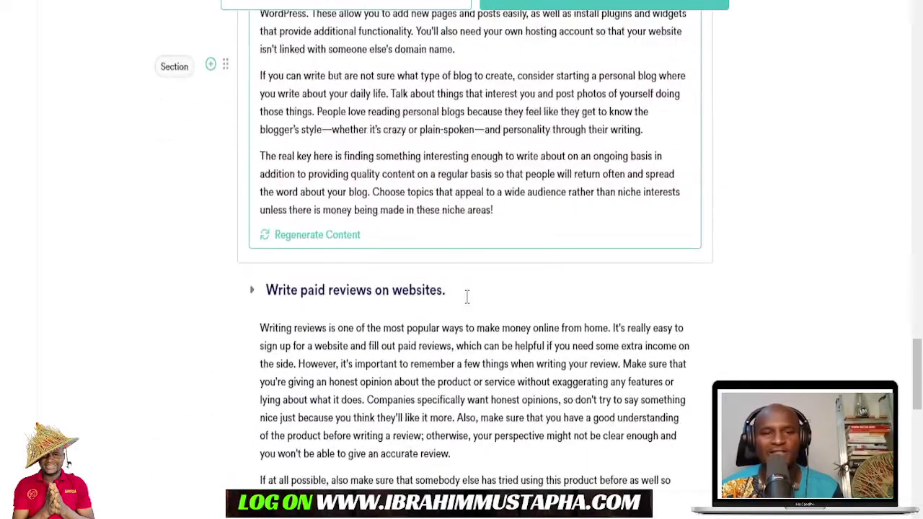
- Finish checking the generated sections and send the complete article to the document editor
scroll(467, 302, "down", 4)
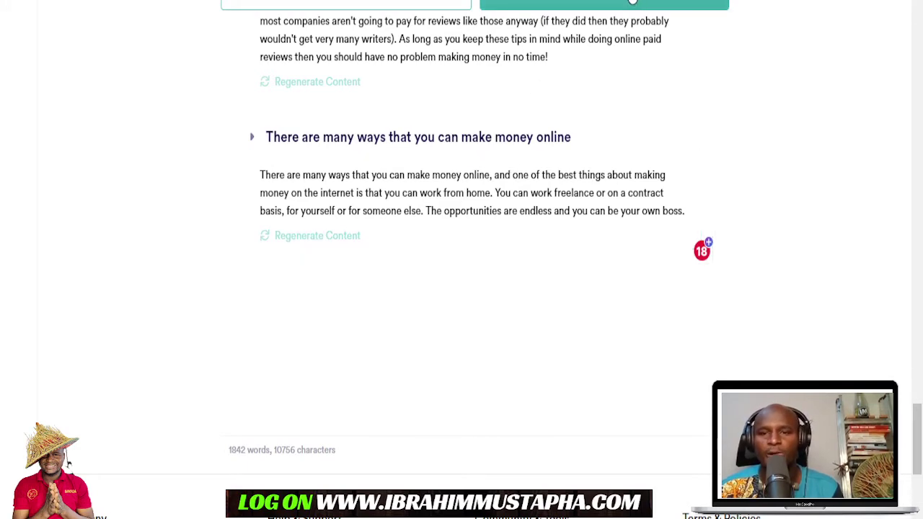
left_click(632, 3)
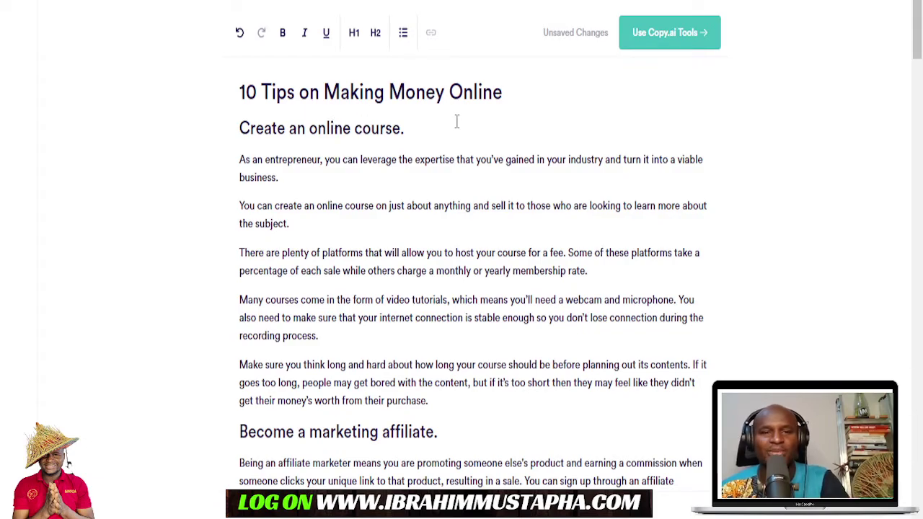
- Review the assembled "10 Tips on Making Money Online" article from its first section through the closing paragraph
scroll(453, 103, "down", 12)
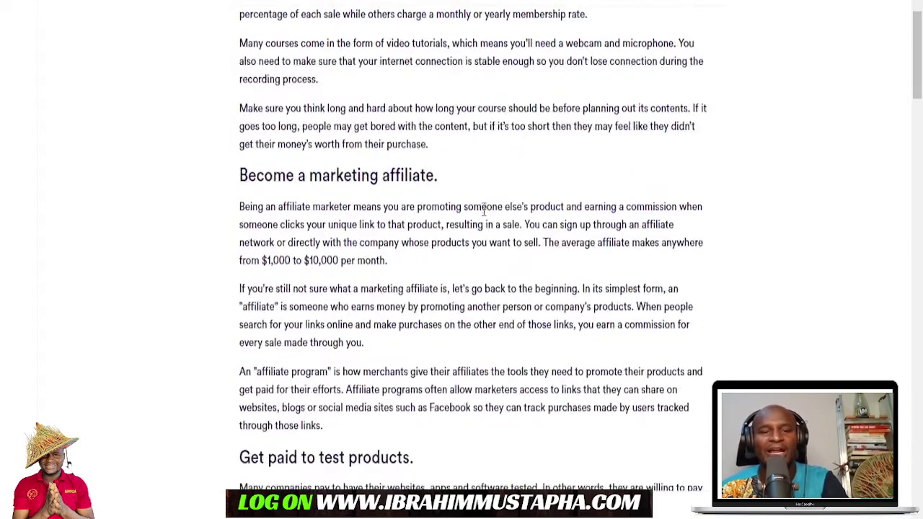
scroll(437, 269, "down", 2)
scroll(332, 222, "up", 4)
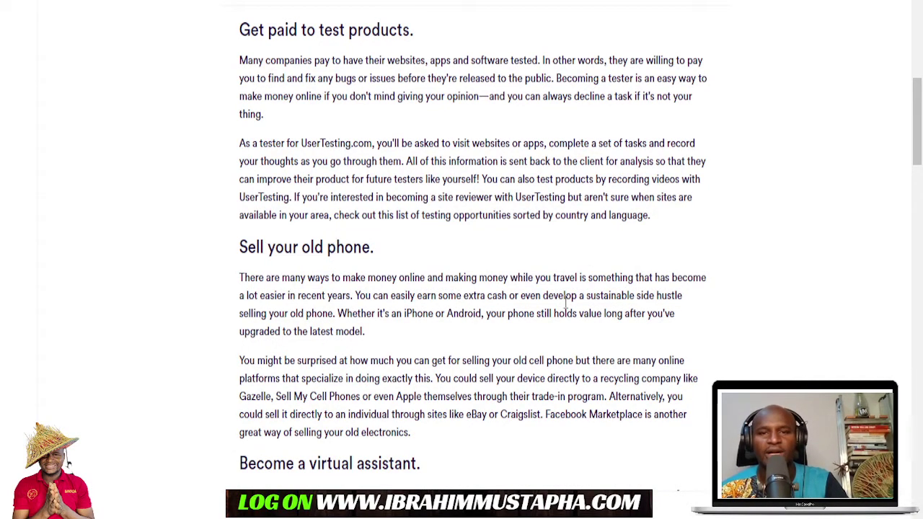
scroll(469, 49, "up", 5)
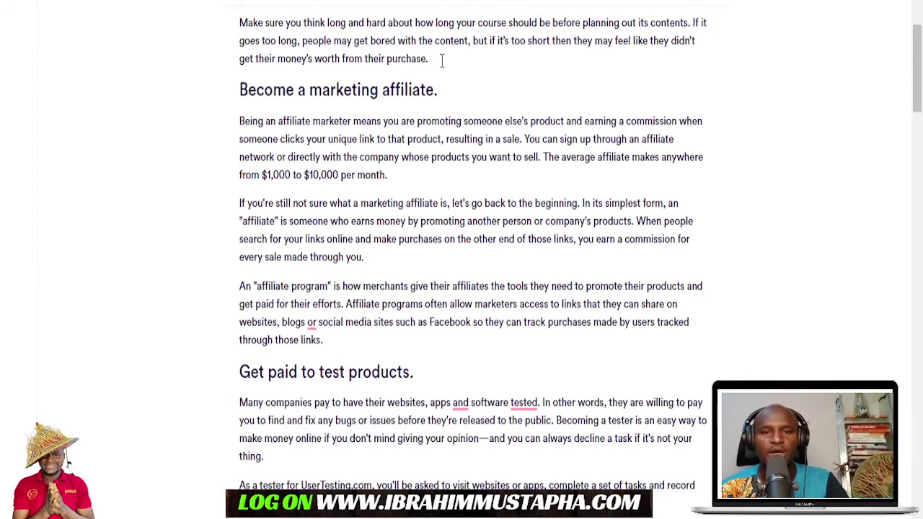
left_click_drag(431, 59, 328, 59)
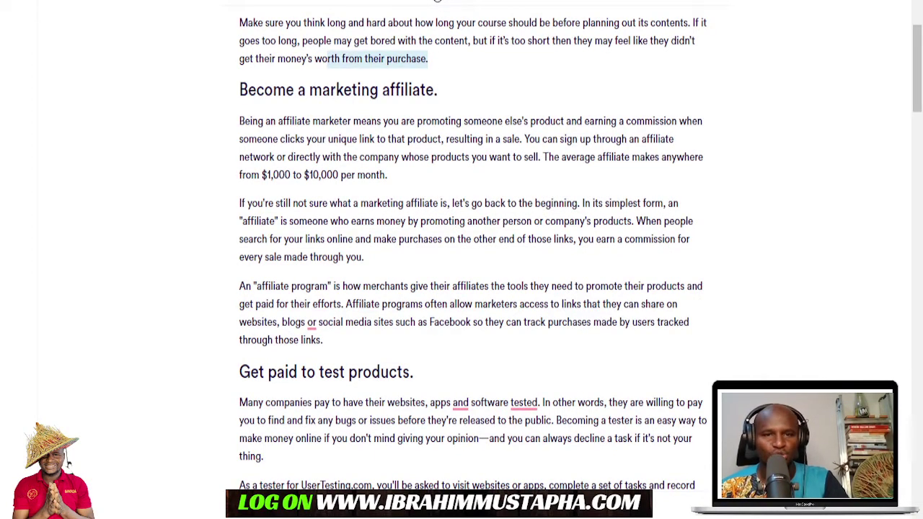
scroll(369, 203, "up", 1)
scroll(368, 209, "down", 9)
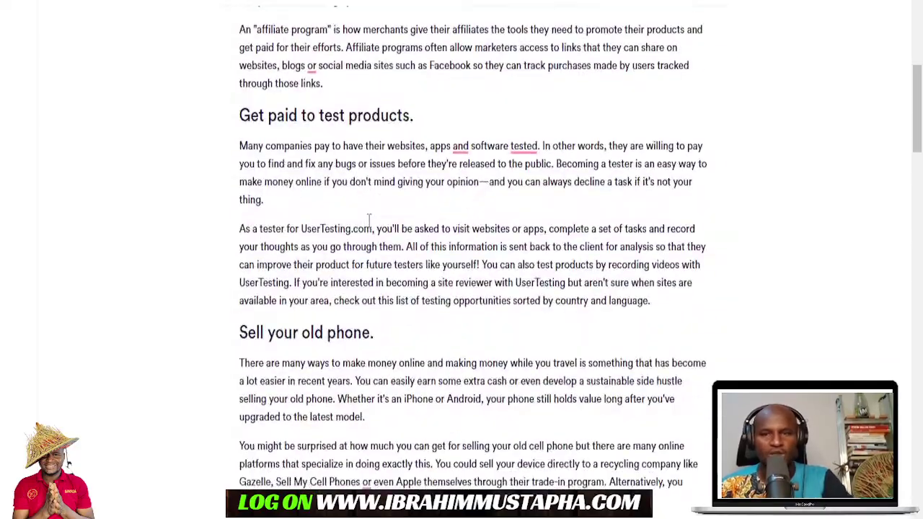
scroll(368, 224, "down", 20)
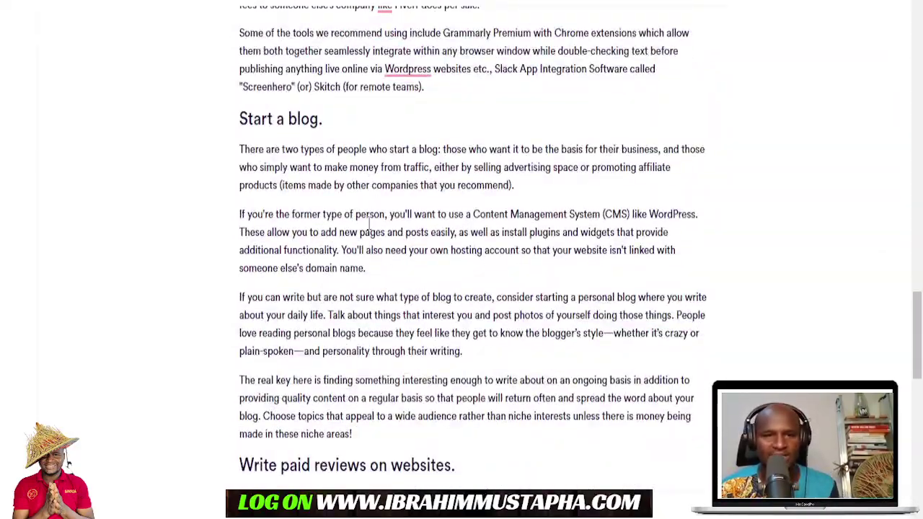
scroll(368, 224, "down", 3)
scroll(369, 224, "down", 8)
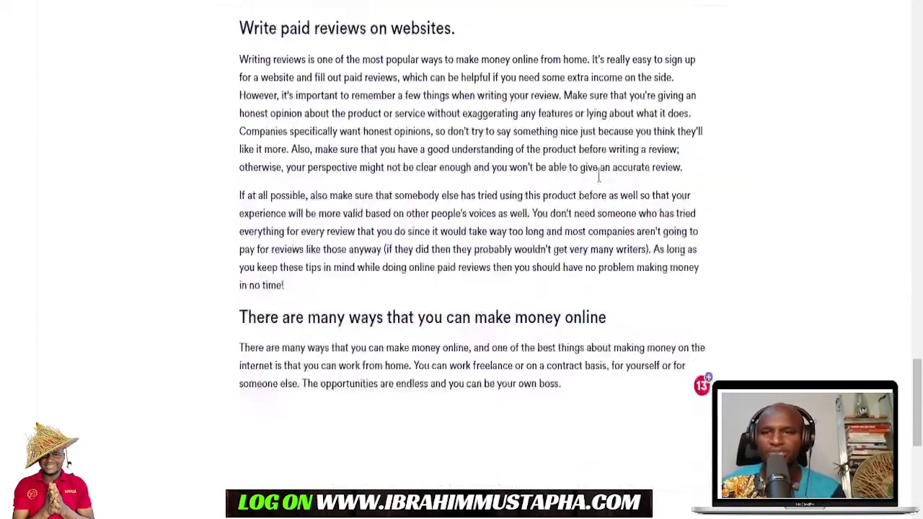
scroll(587, 179, "up", 2)
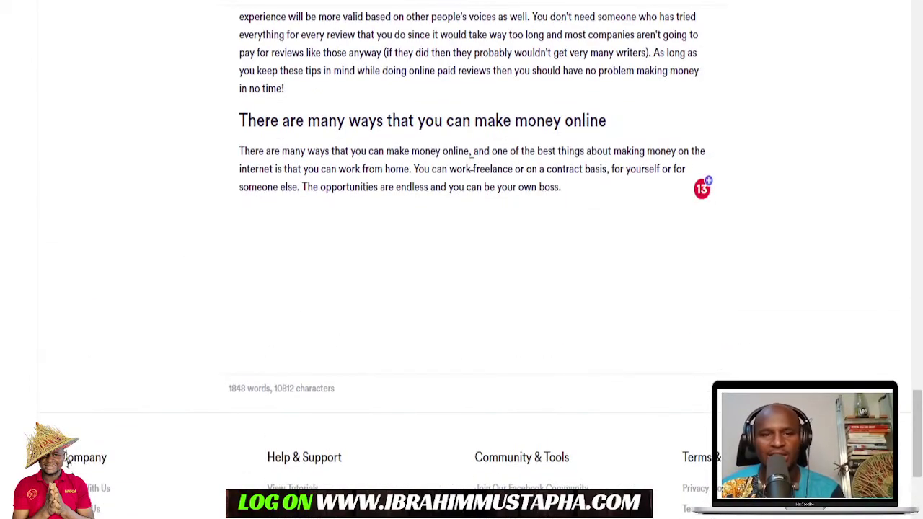
scroll(472, 166, "up", 3)
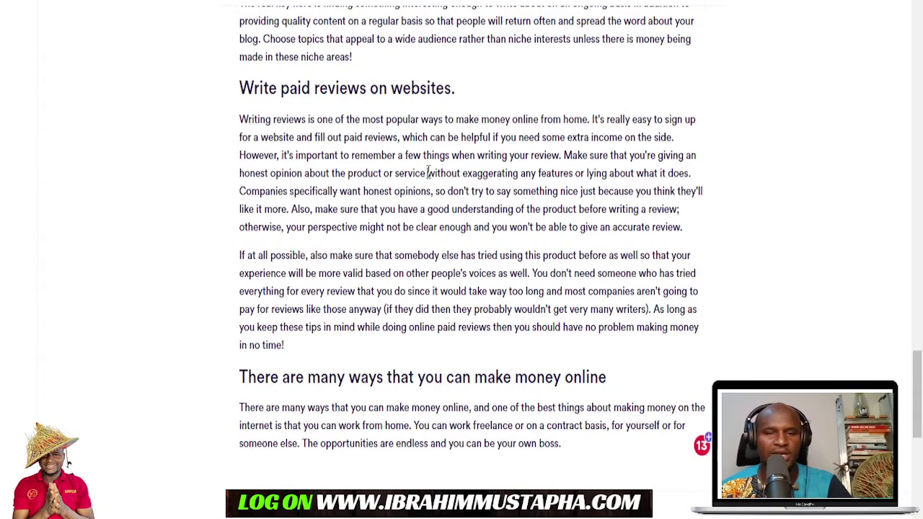
- Copy the whole article, switch to the WordPress dashboard and paste it into a new post, including its title
key("ctrl+a")
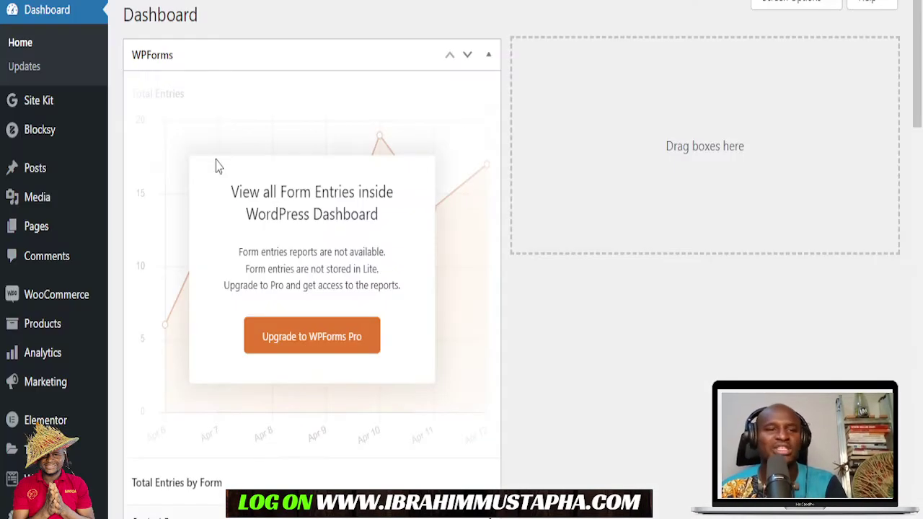
mouse_move(191, 2)
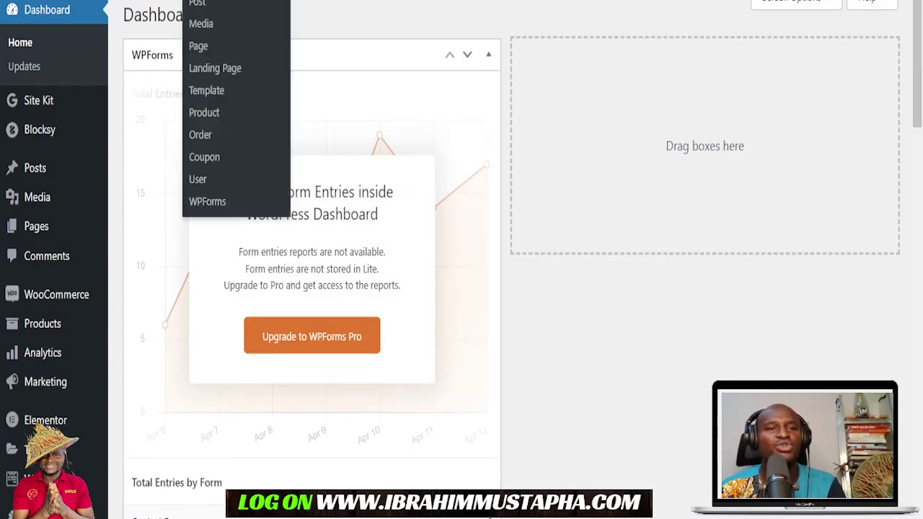
left_click(205, 25)
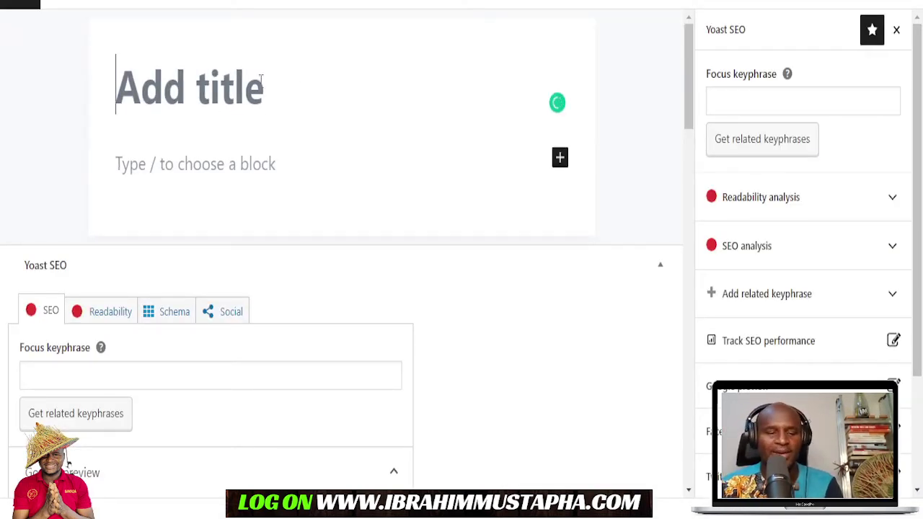
key("ctrl+v")
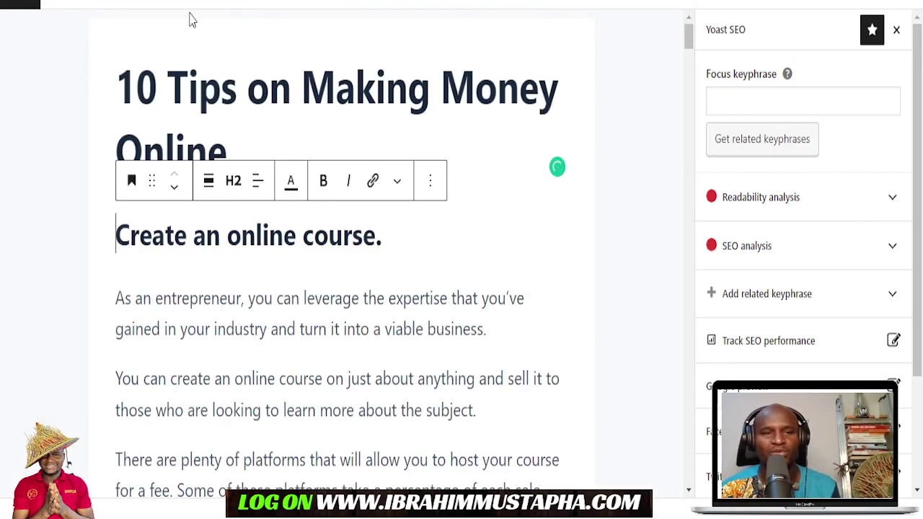
- Set the post's Yoast SEO focus keyphrase to "how to make money online"
scroll(319, 371, "down", 6)
scroll(319, 371, "down", 18)
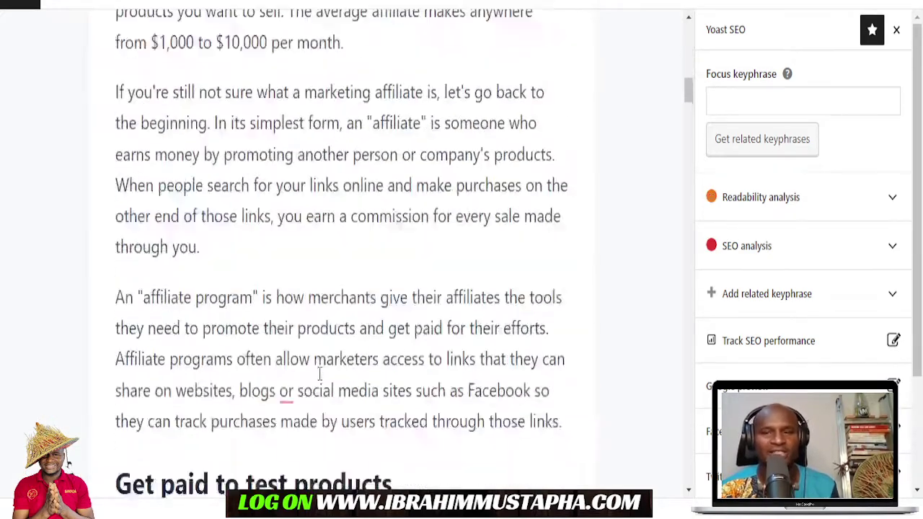
scroll(320, 370, "down", 18)
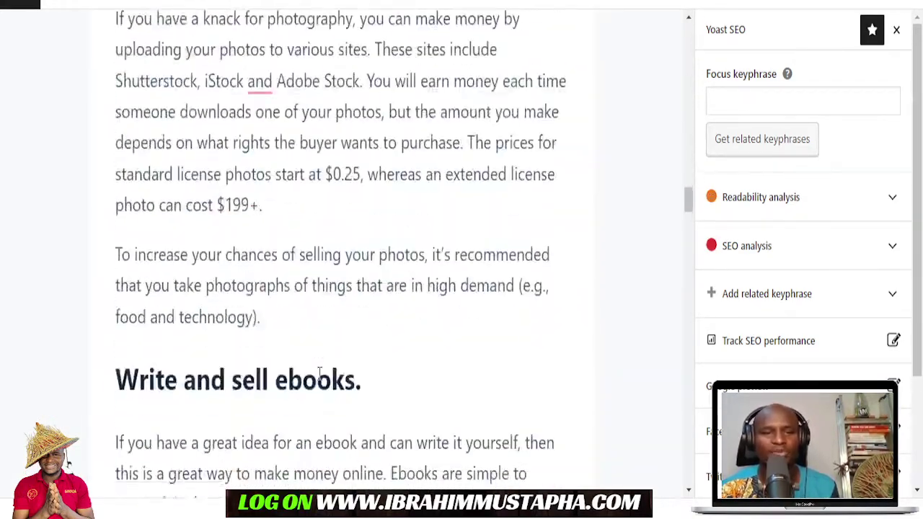
scroll(319, 373, "down", 20)
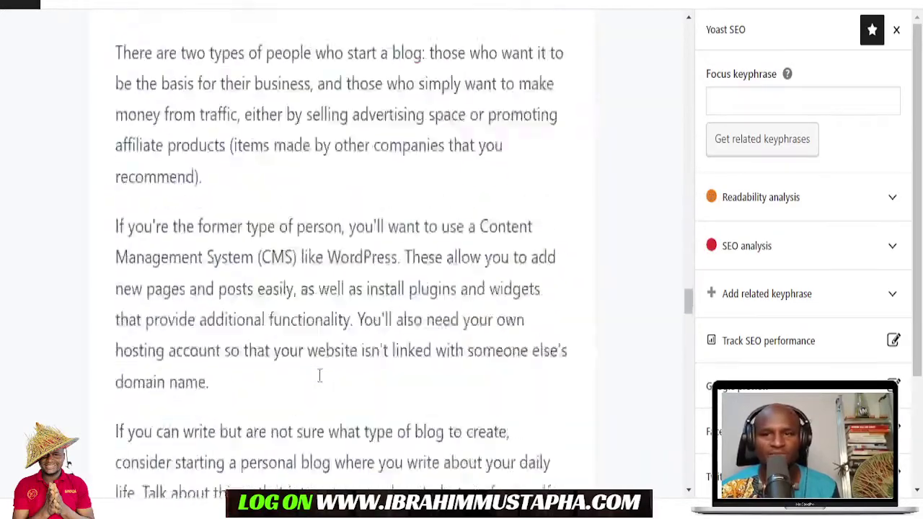
scroll(321, 382, "down", 5)
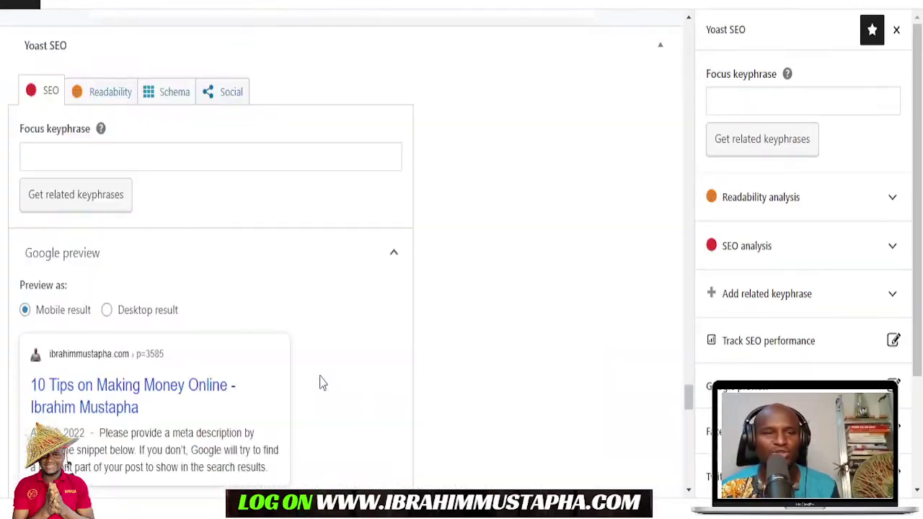
scroll(319, 381, "up", 9)
scroll(312, 317, "down", 8)
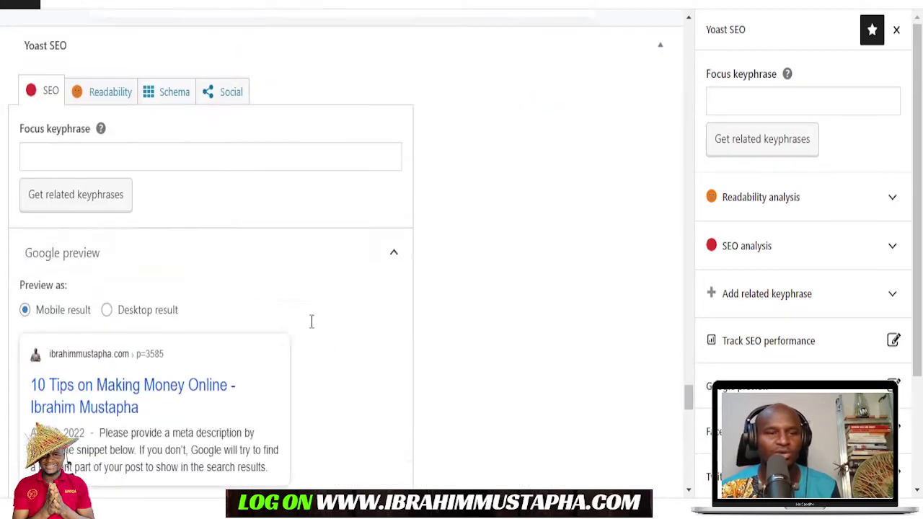
left_click(174, 159)
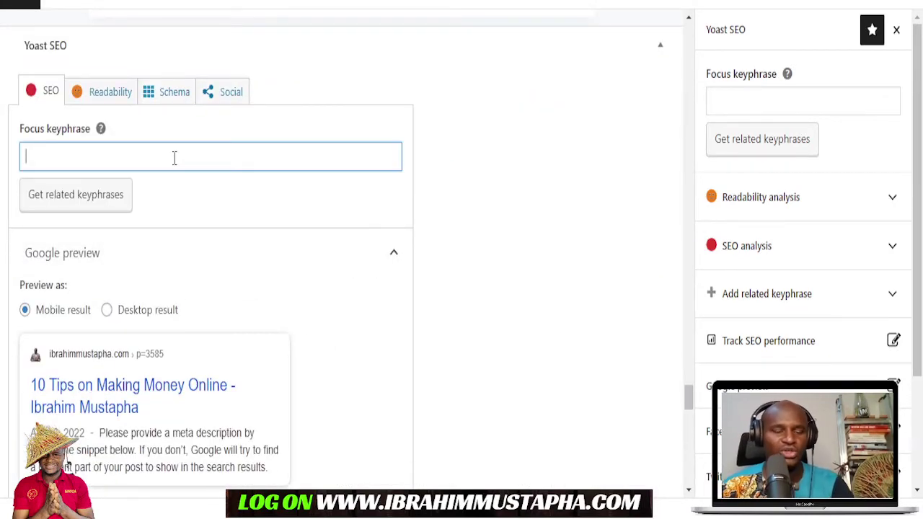
type("how")
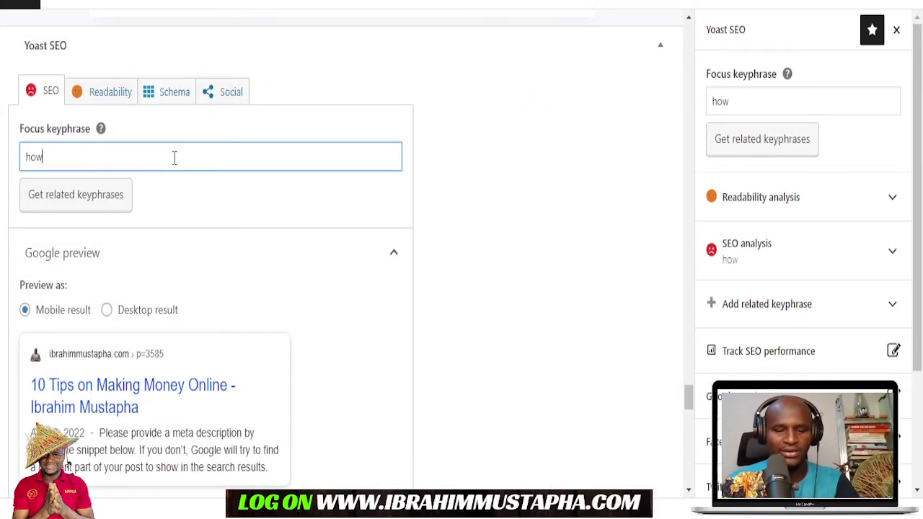
type(" to m")
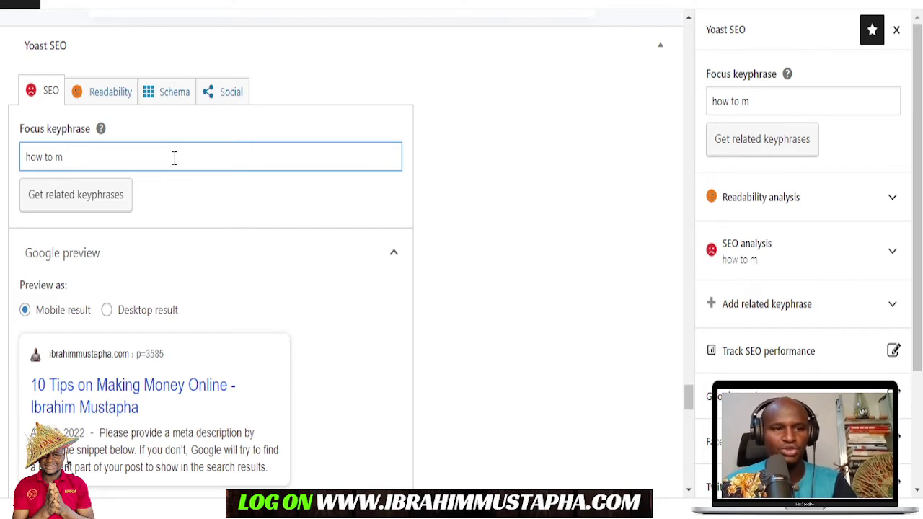
type("kake m")
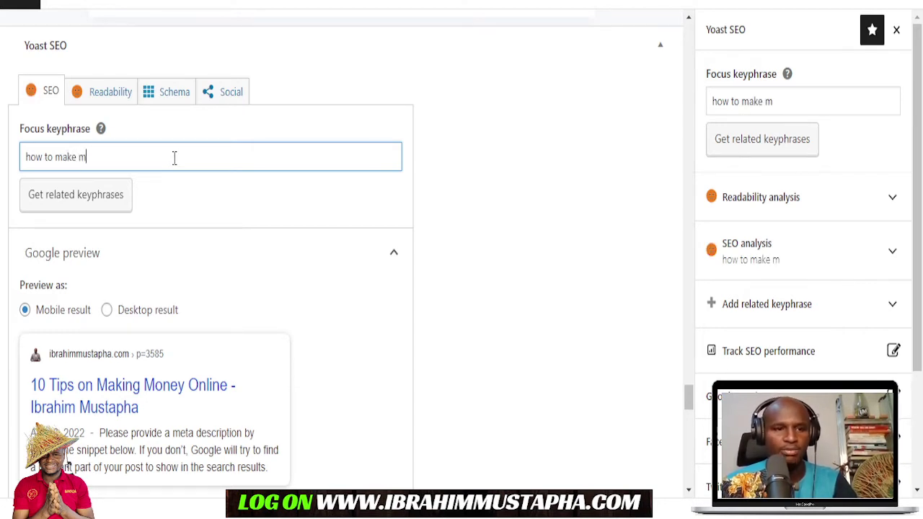
type("oney ")
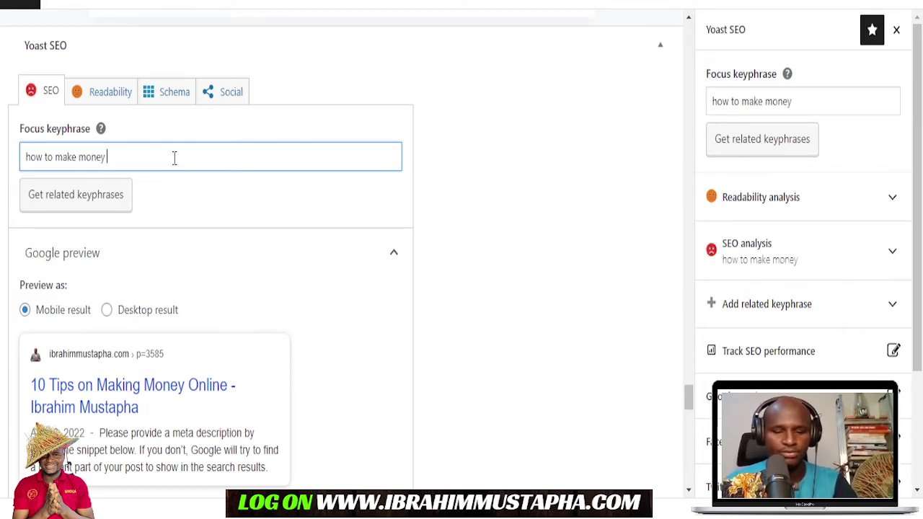
type("online")
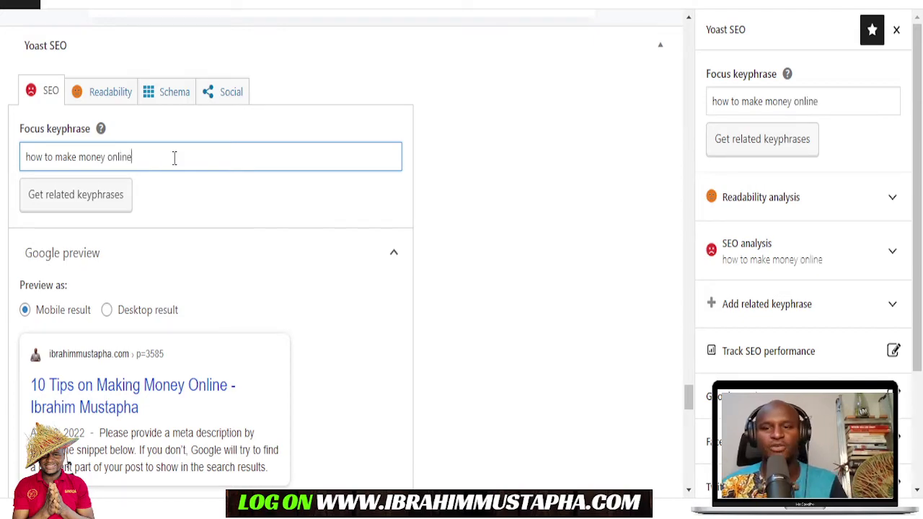
- Accept the Grammarly suggestion that adds a comma before "and software" in the "Get paid to test products." section
scroll(262, 257, "up", 10)
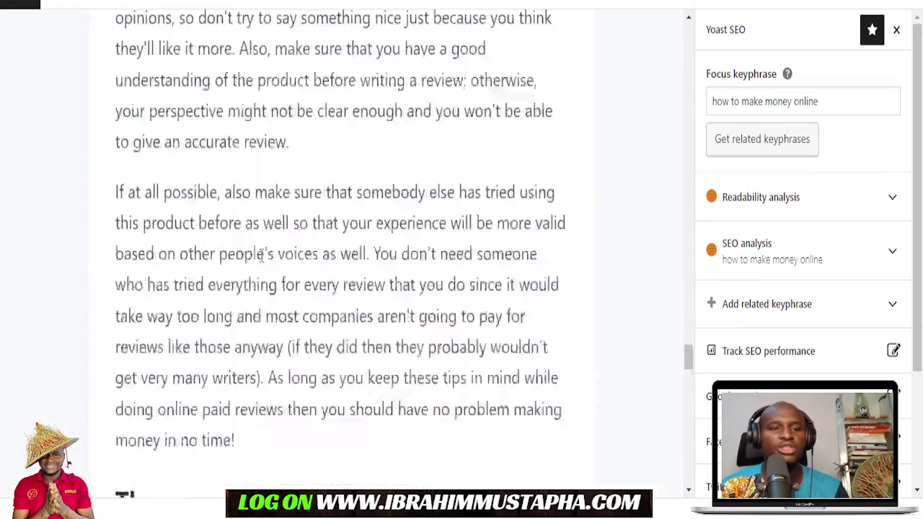
scroll(261, 257, "up", 20)
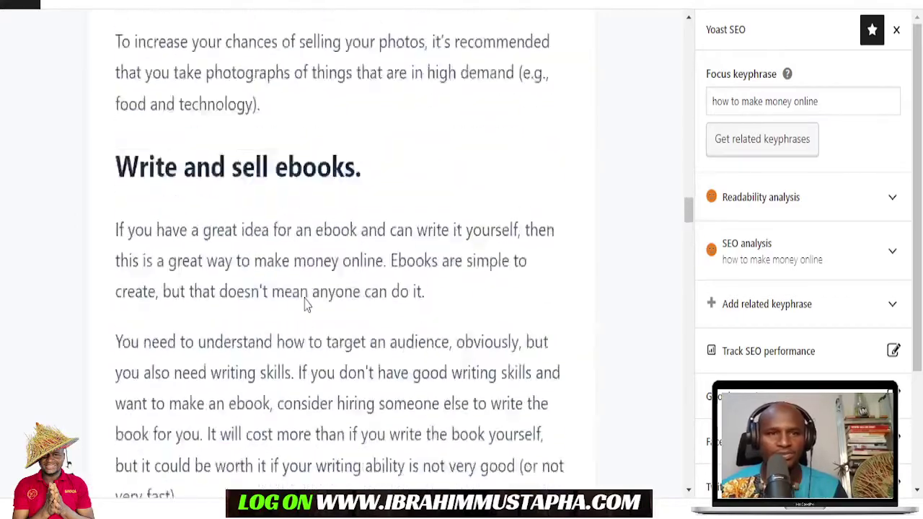
scroll(307, 305, "up", 20)
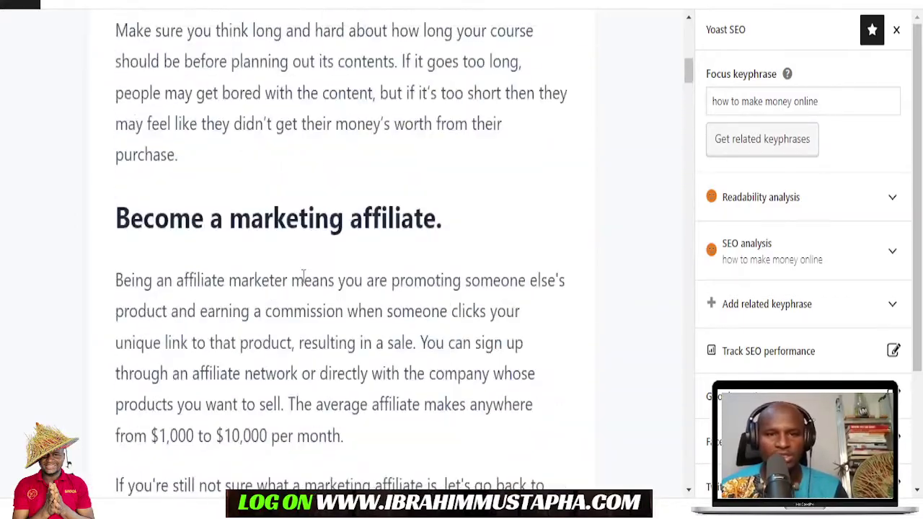
scroll(303, 276, "up", 4)
scroll(306, 281, "down", 15)
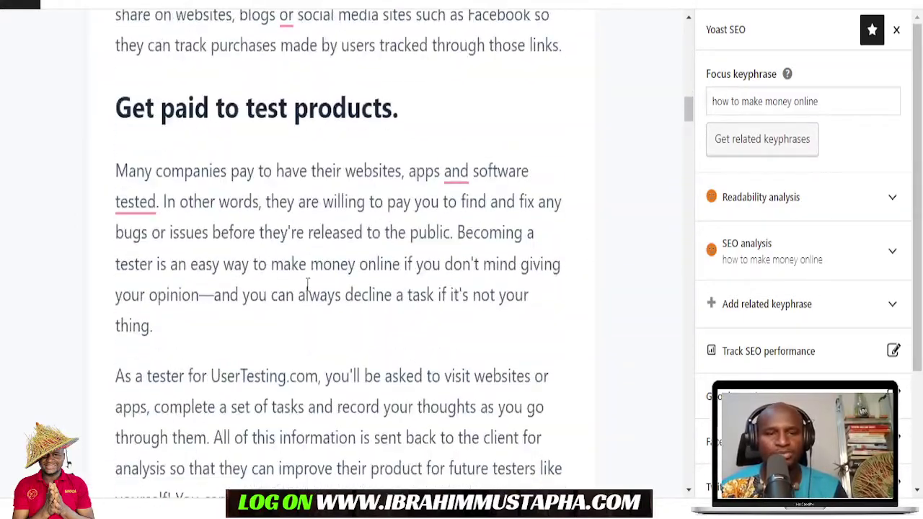
mouse_move(457, 179)
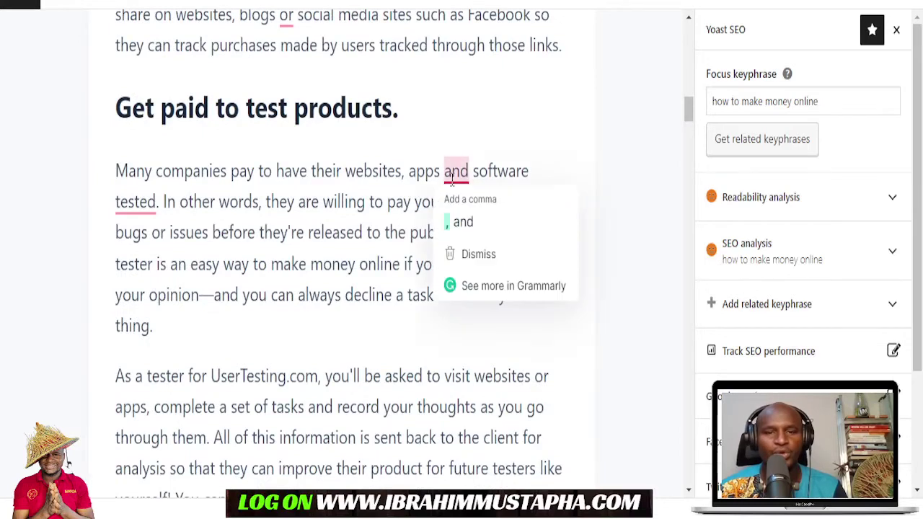
left_click(465, 219)
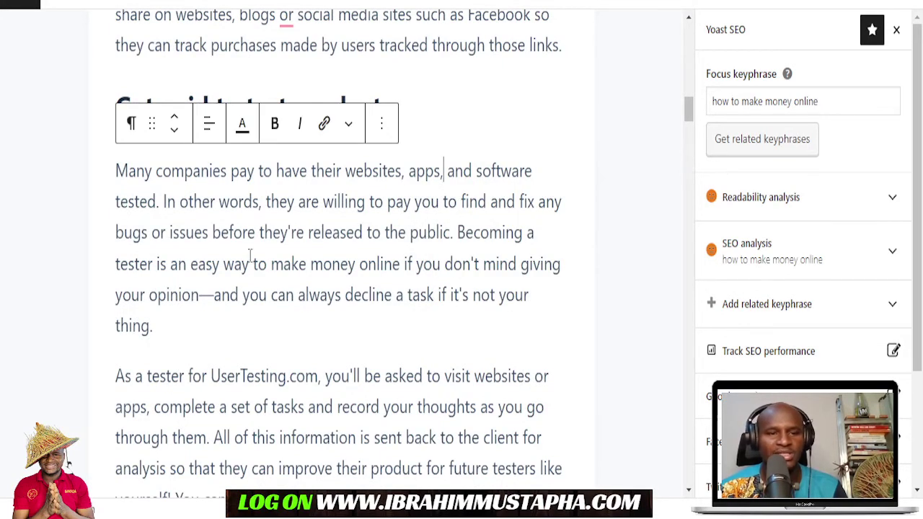
- Look over the post's "Sell your old phone." section, the title and the "Create an online course." section
scroll(319, 271, "down", 4)
scroll(286, 258, "down", 5)
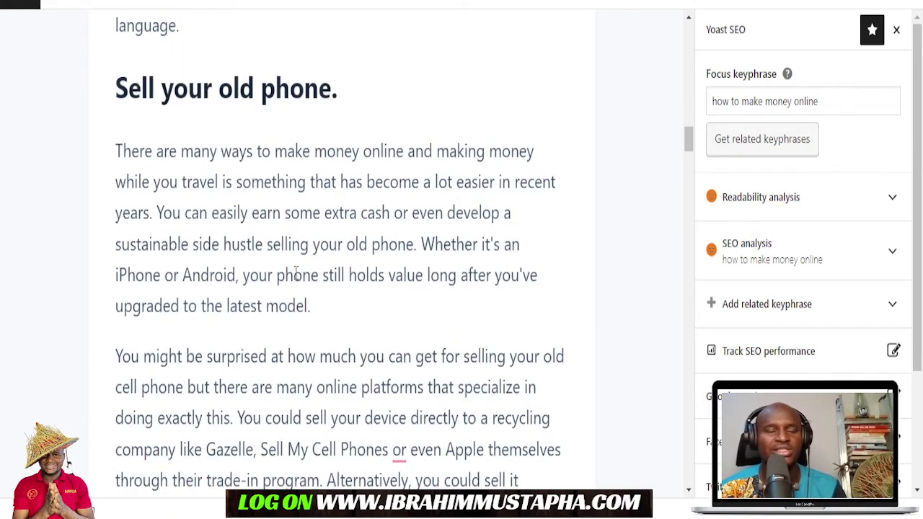
scroll(304, 256, "up", 15)
scroll(294, 247, "up", 2)
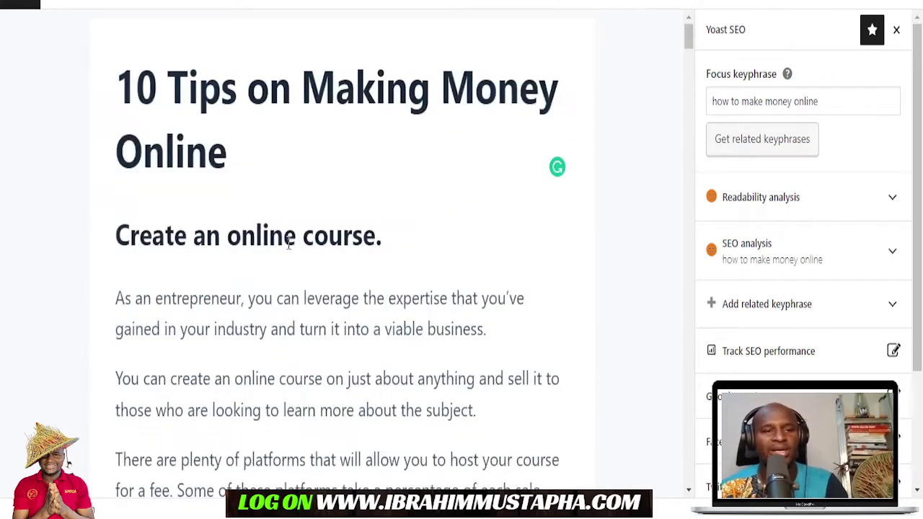
scroll(216, 173, "down", 3)
scroll(124, 104, "up", 2)
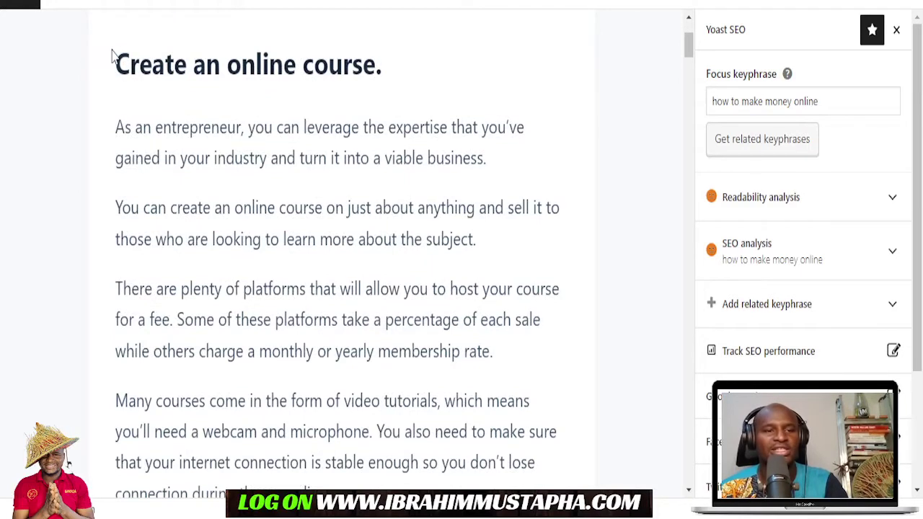
- Number the "Create an online course." heading with "1." and the "Become a marketing affiliate." heading with "2." at their beginnings
left_click(124, 67)
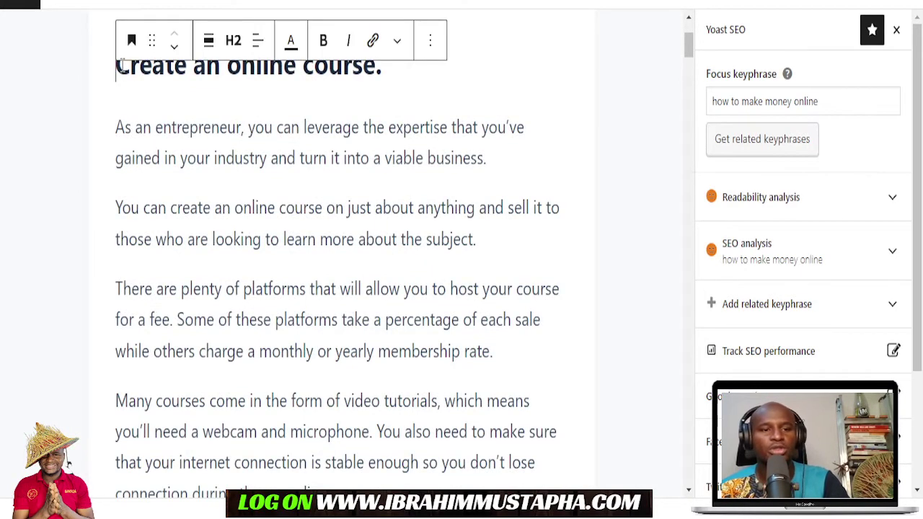
type("1")
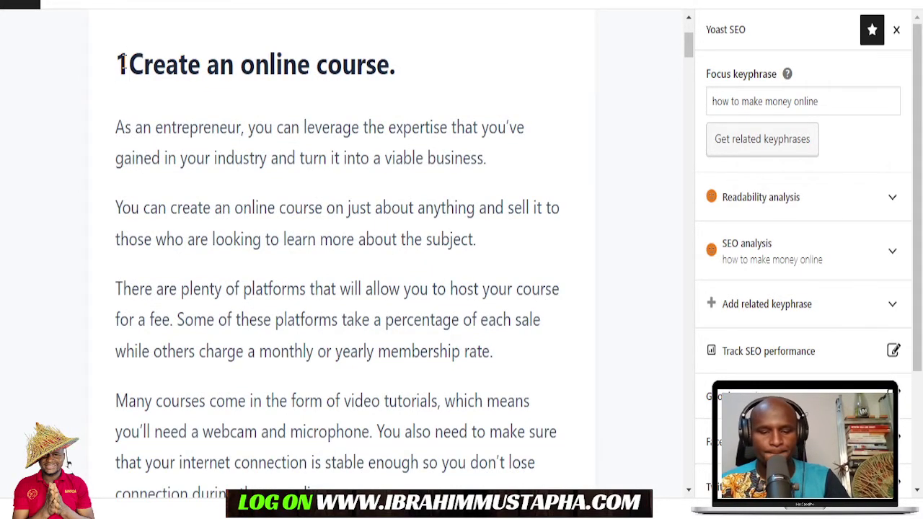
type(".")
scroll(197, 267, "down", 5)
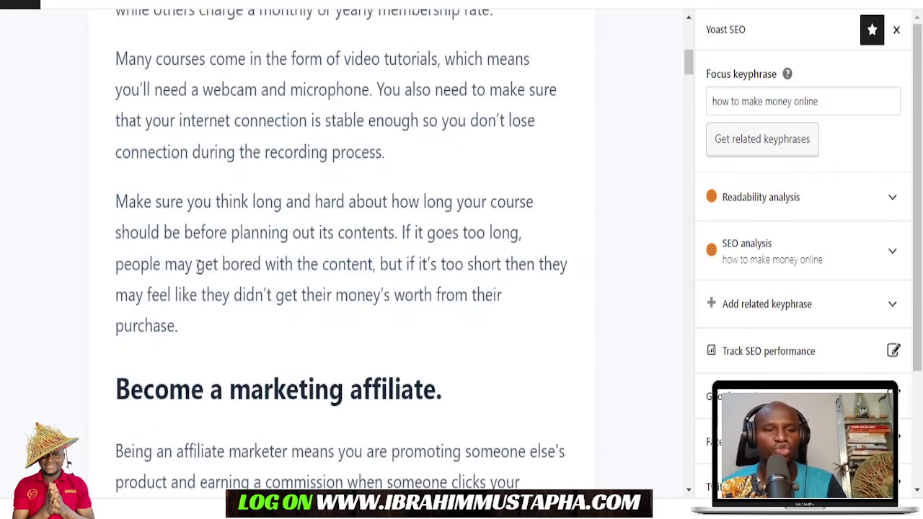
left_click(116, 389)
type("2")
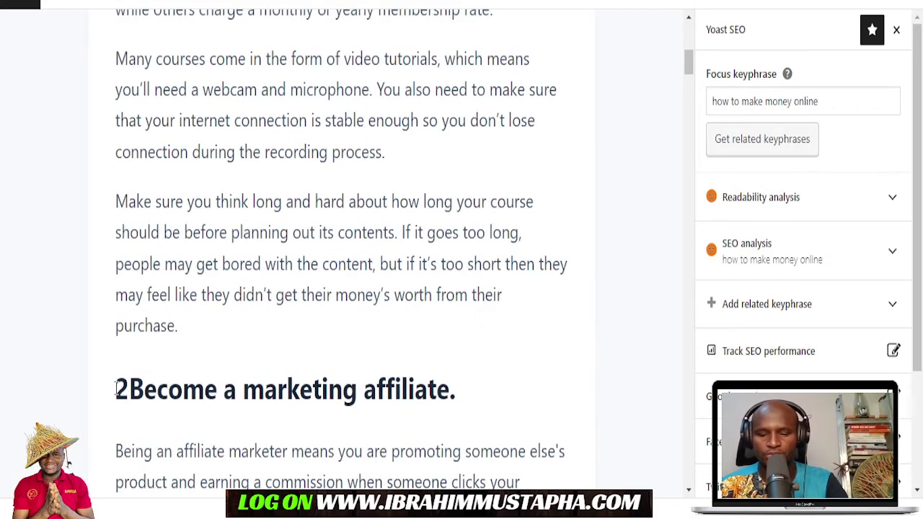
type(".")
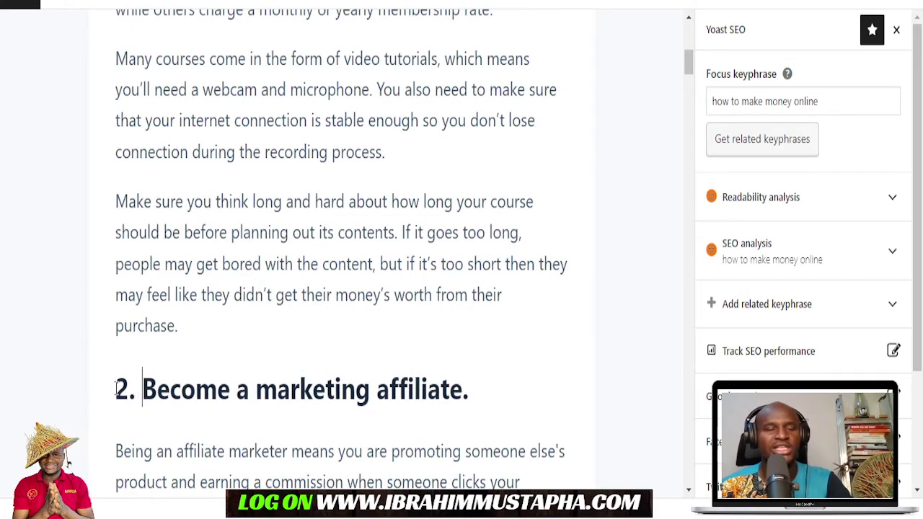
- Add "3." in front of the "Get paid to test products." heading and "4." in front of "Sell your old phone."
scroll(173, 360, "down", 10)
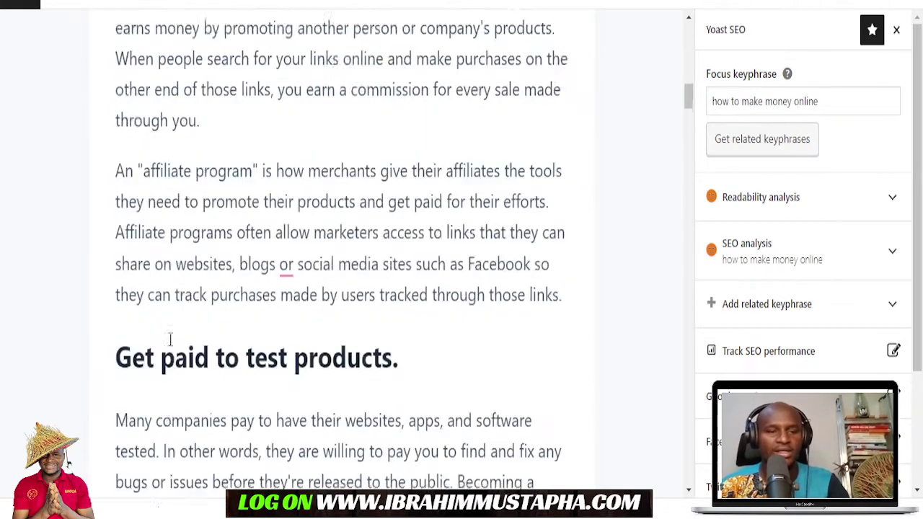
scroll(170, 338, "down", 3)
left_click(117, 106)
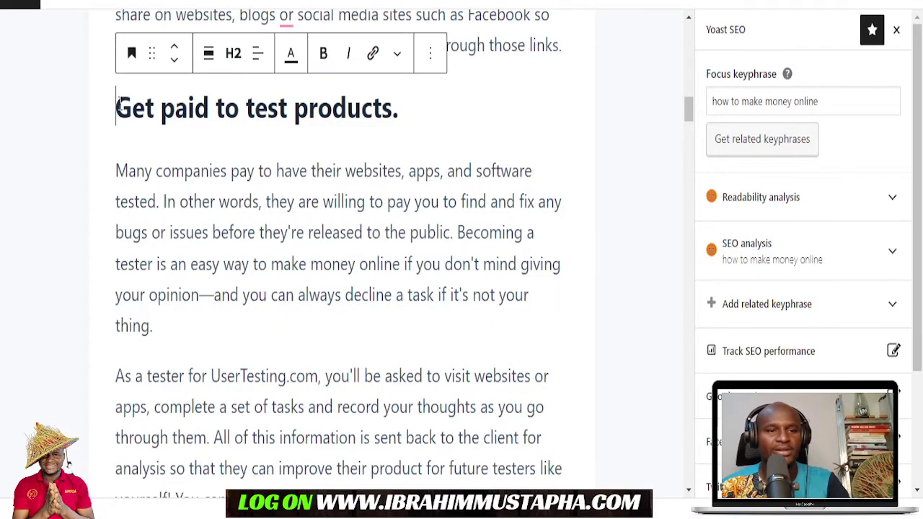
type("3.")
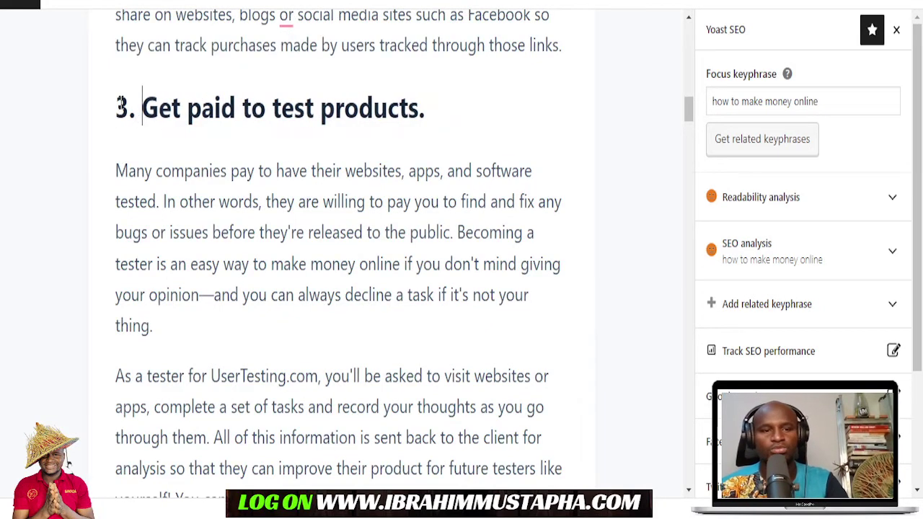
scroll(128, 264, "down", 6)
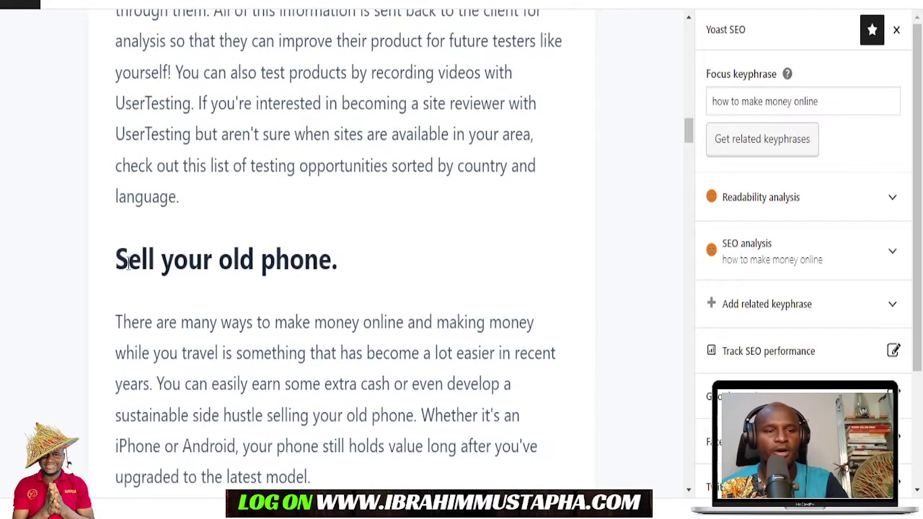
left_click(117, 258)
type("4")
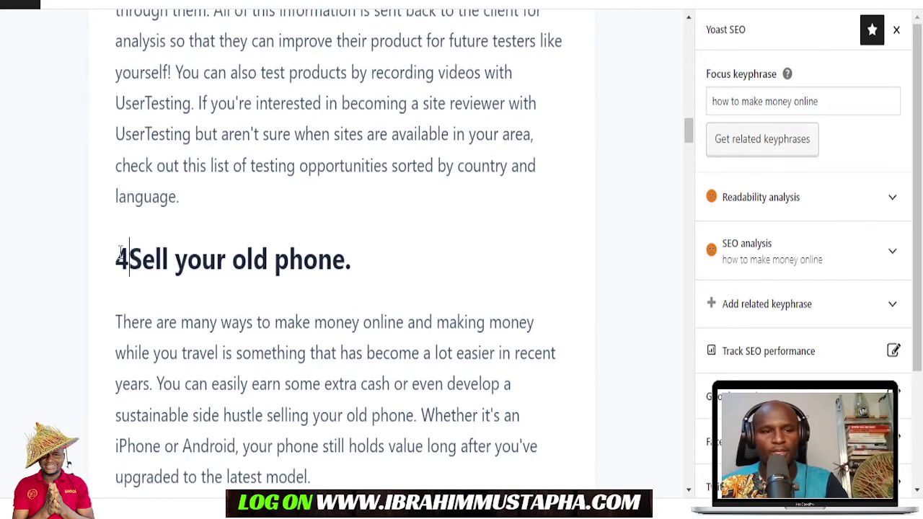
type(".")
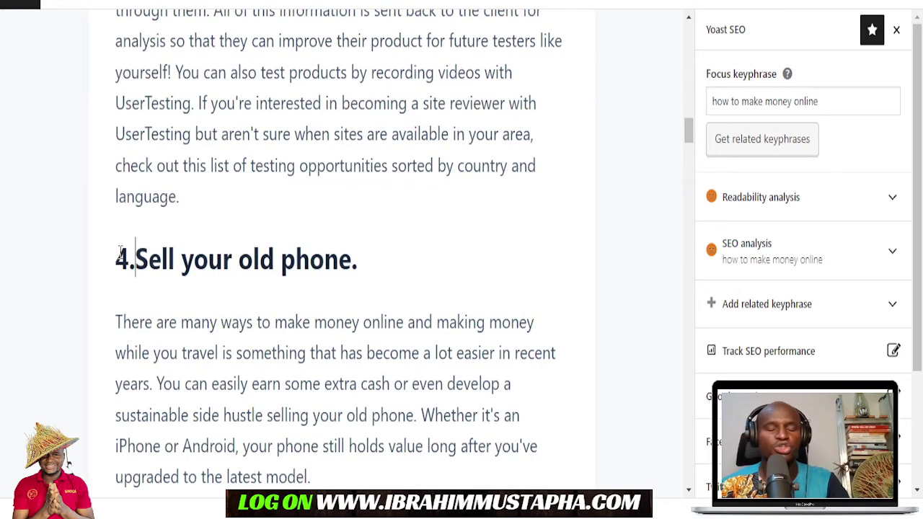
- Prefix the "Become a virtual assistant." heading with "5." and the "Sell your photos." heading with "6."
scroll(120, 250, "down", 6)
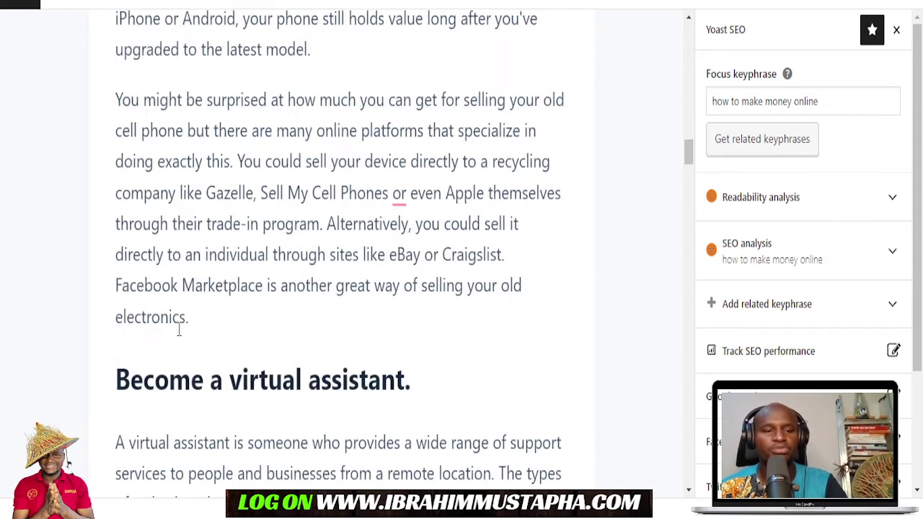
left_click(116, 282)
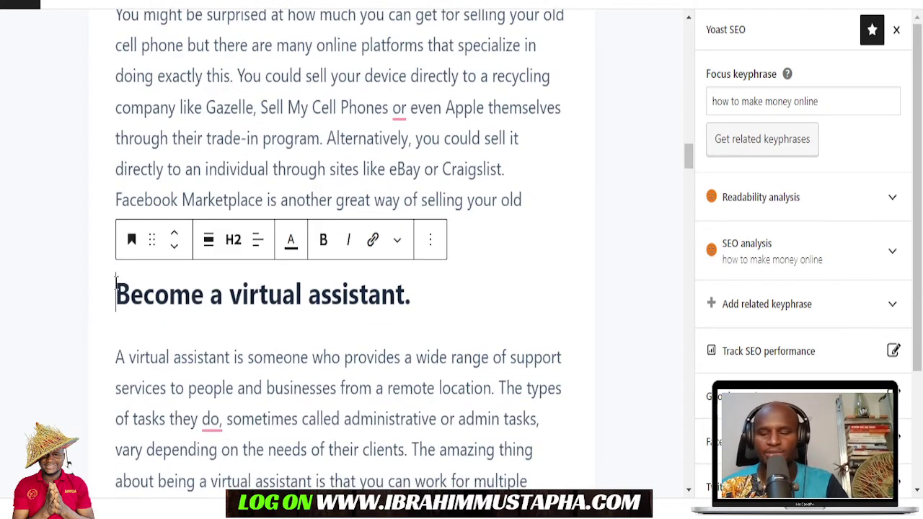
type("5")
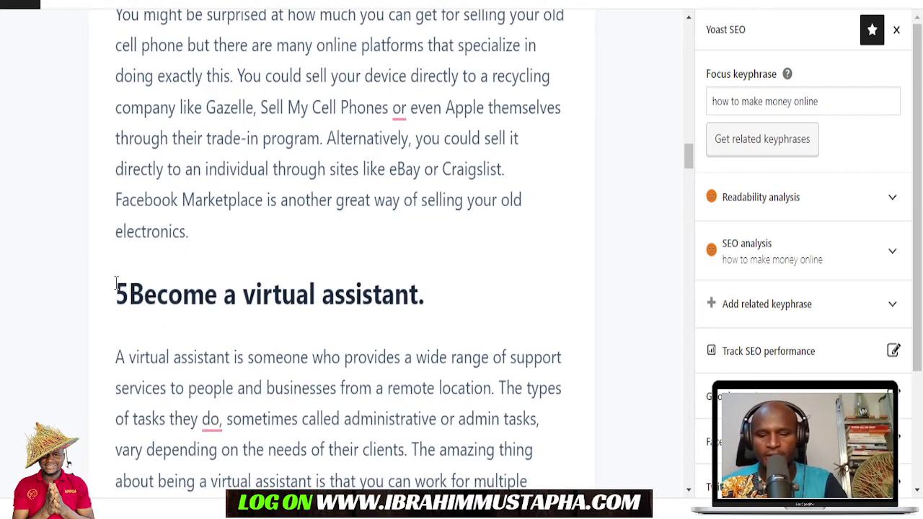
type(".")
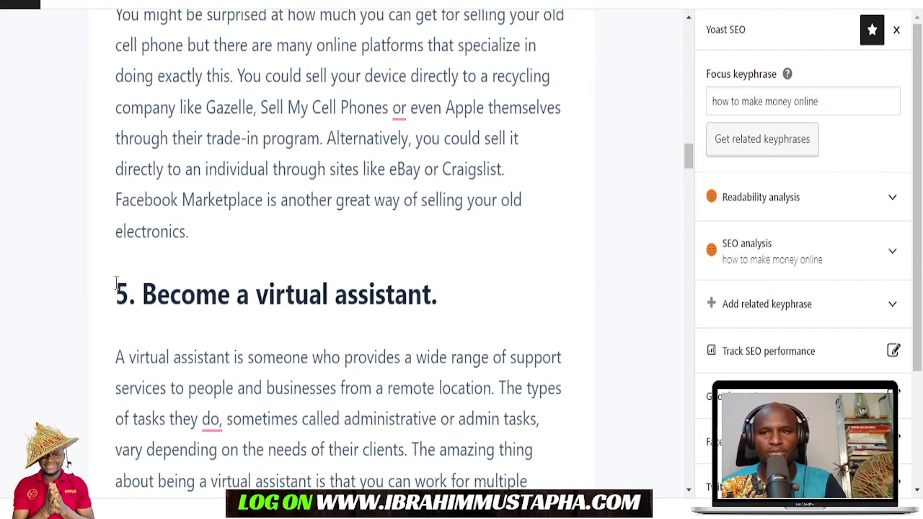
scroll(116, 282, "down", 7)
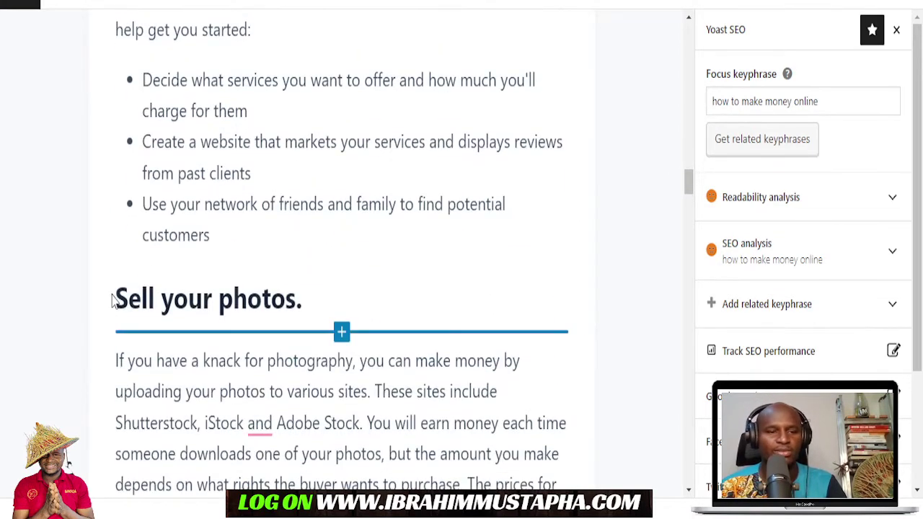
left_click(116, 296)
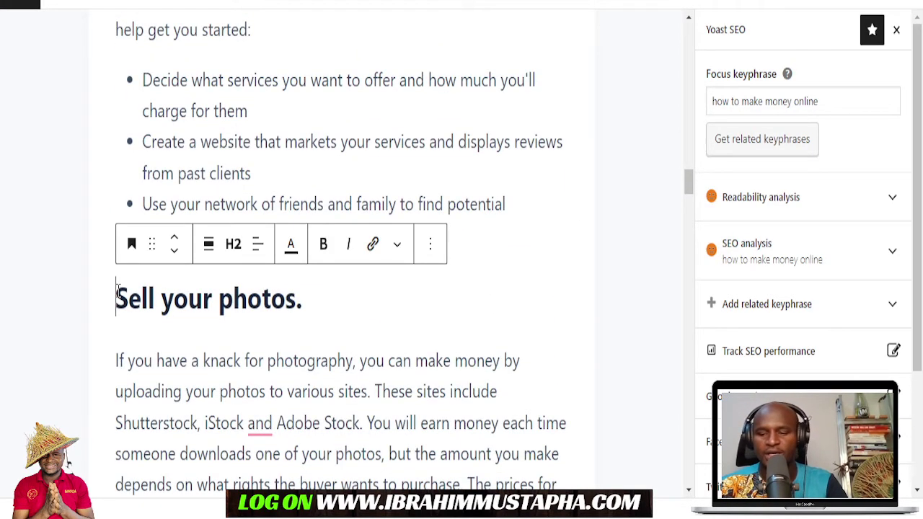
type("6.")
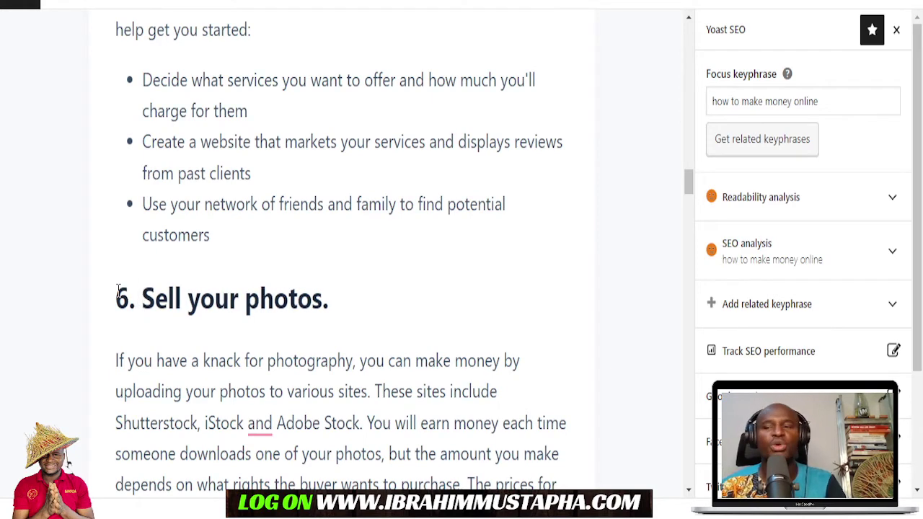
- Insert "7." before the "Write and sell ebooks." heading and "8." before the "Freelance from home." heading
scroll(174, 371, "down", 5)
left_click(116, 209)
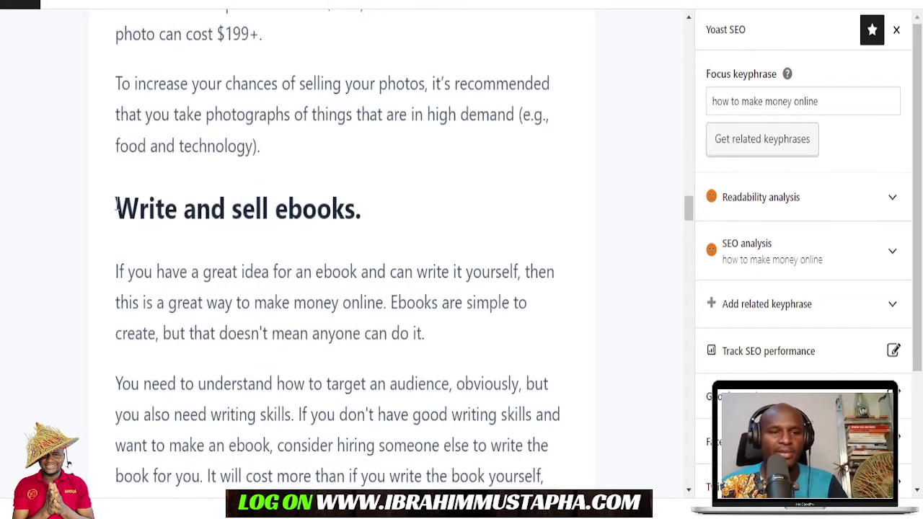
type("7")
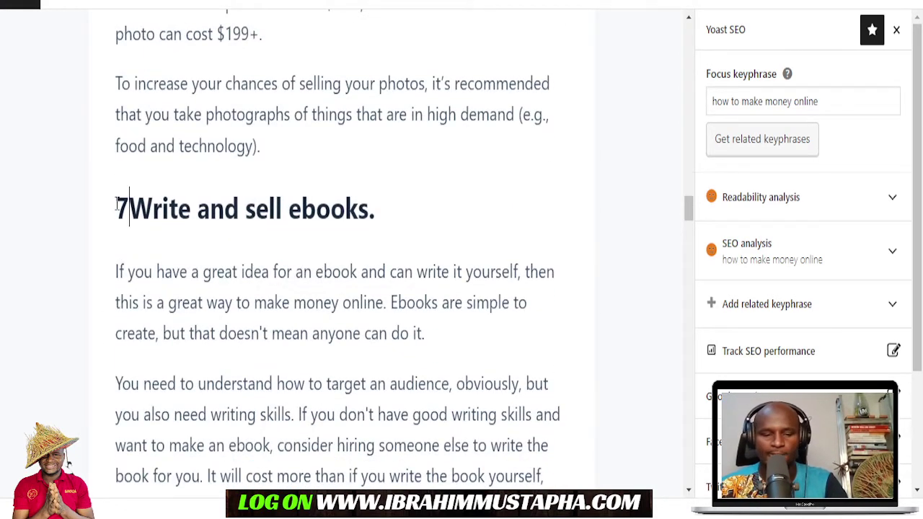
type(".")
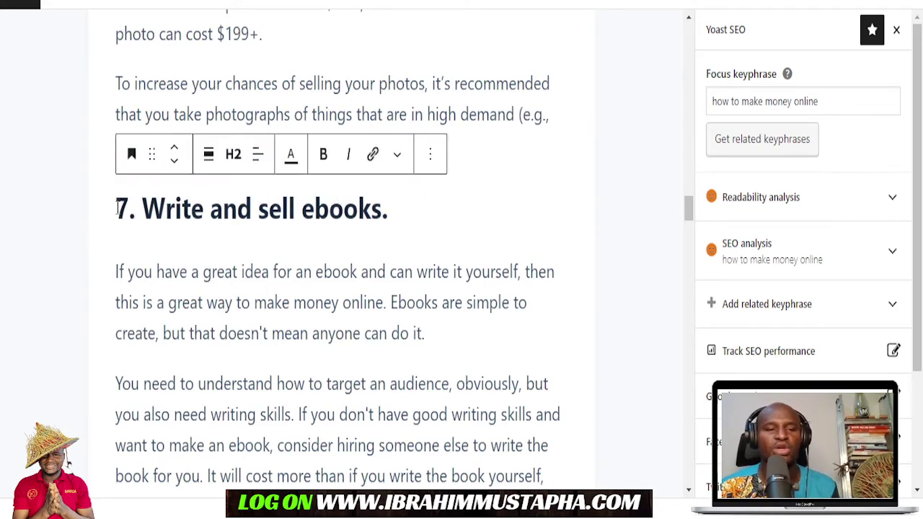
scroll(117, 203, "down", 10)
left_click(117, 204)
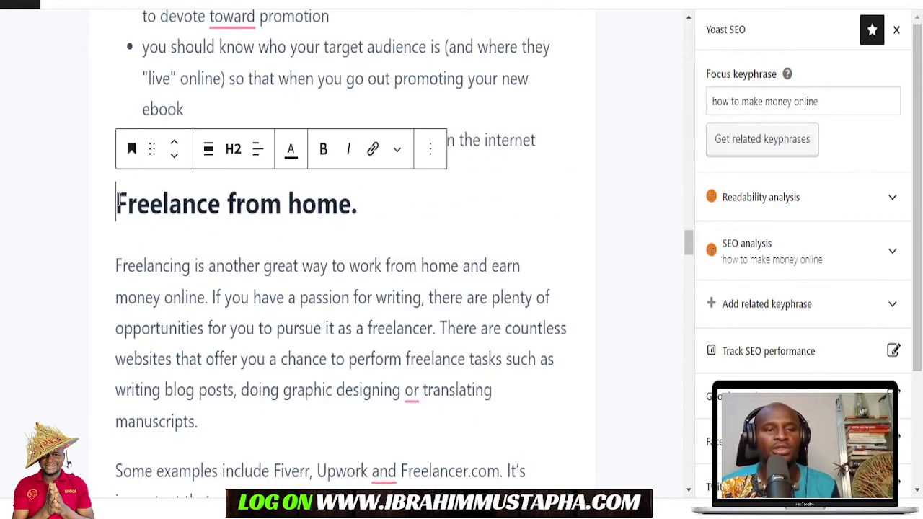
type("8.")
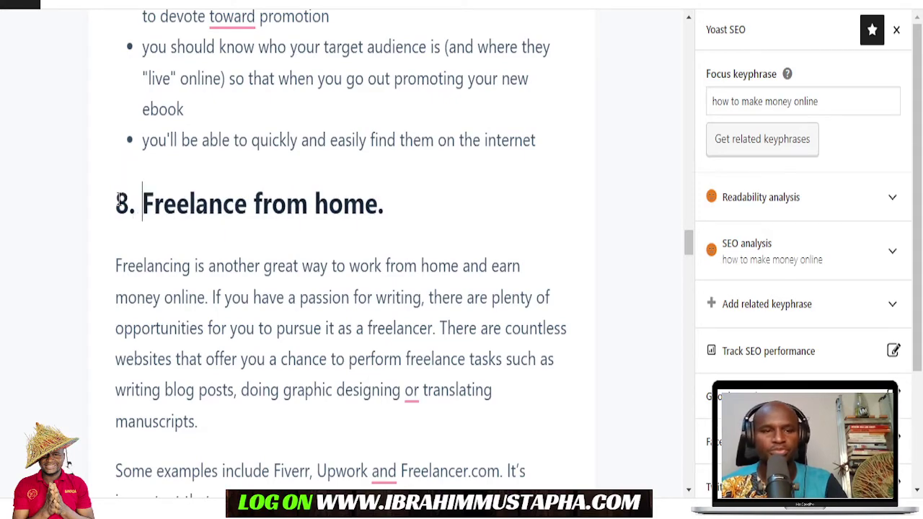
- Number the "Start a blog." heading with "9." and the "Write paid reviews on websites." heading with "10."
scroll(117, 204, "down", 11)
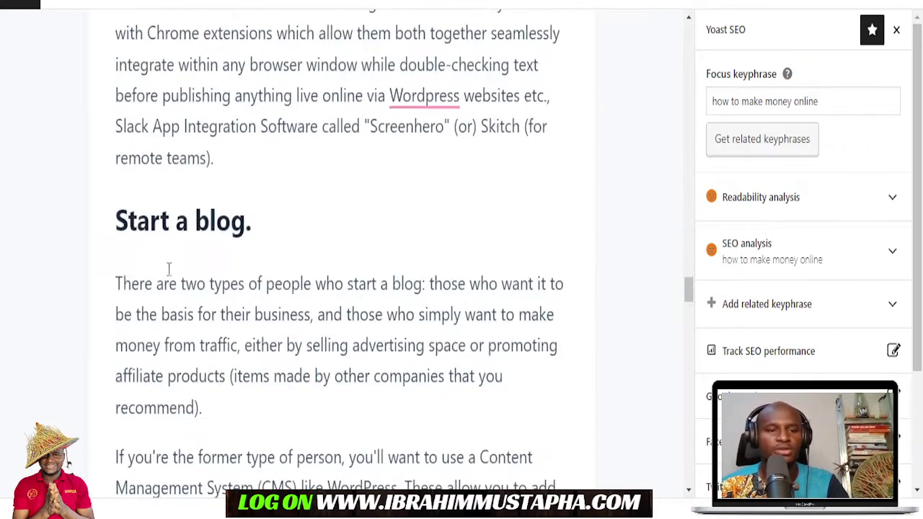
left_click(117, 215)
type("9")
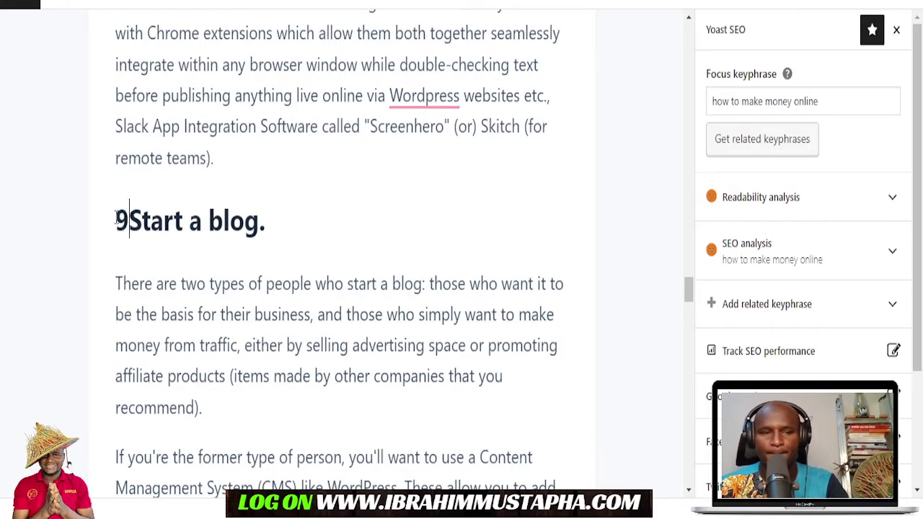
type(".")
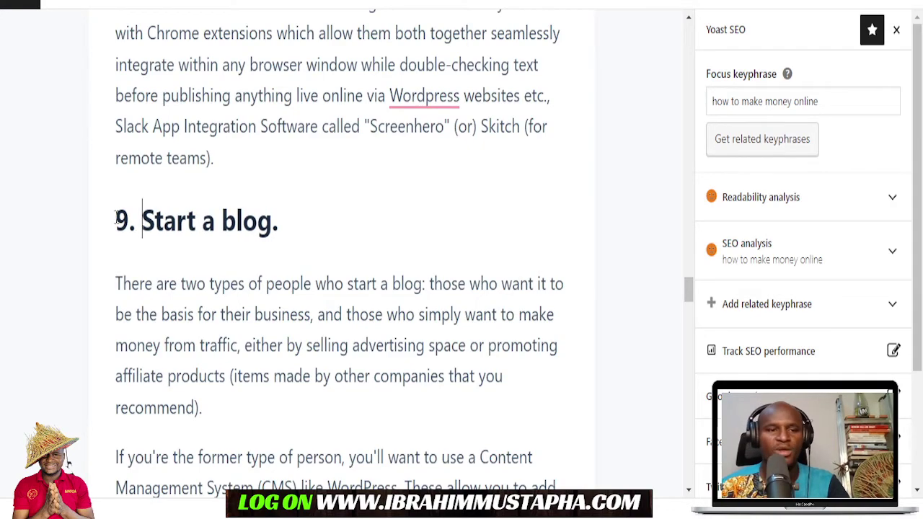
scroll(245, 245, "down", 10)
scroll(249, 276, "down", 5)
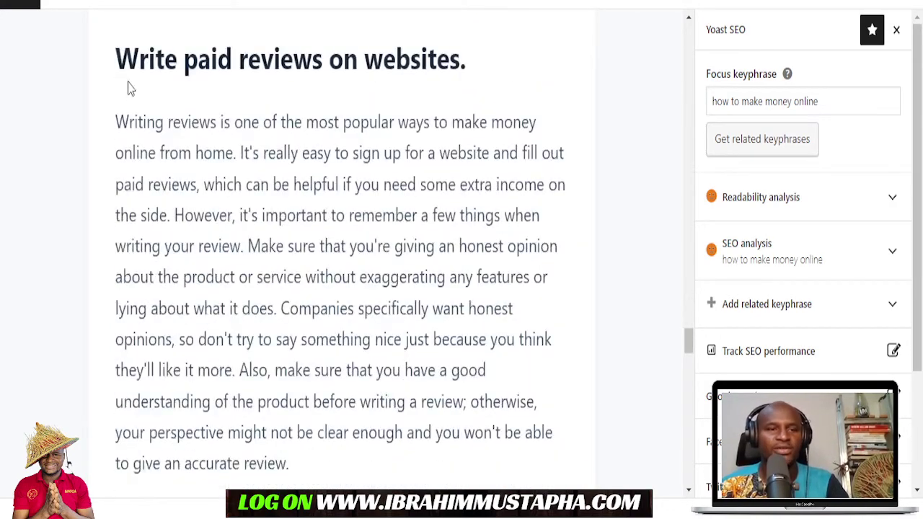
left_click(119, 61)
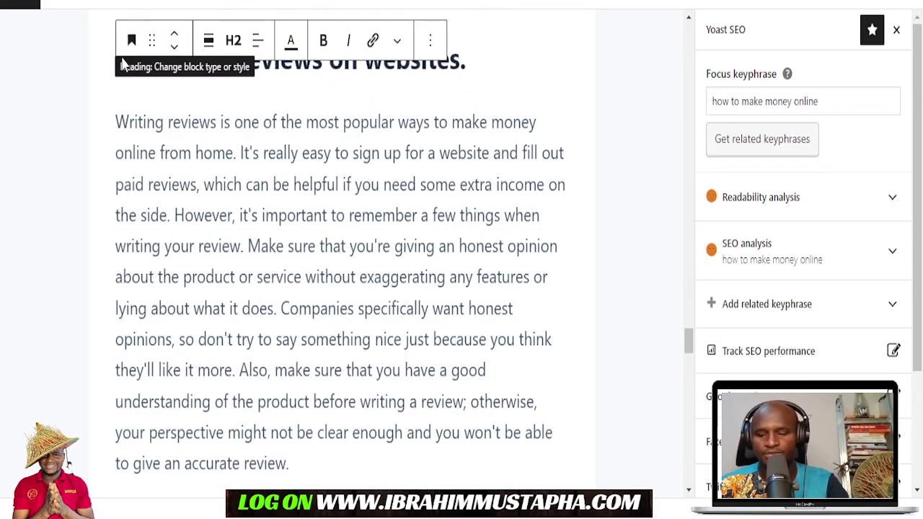
type("10.")
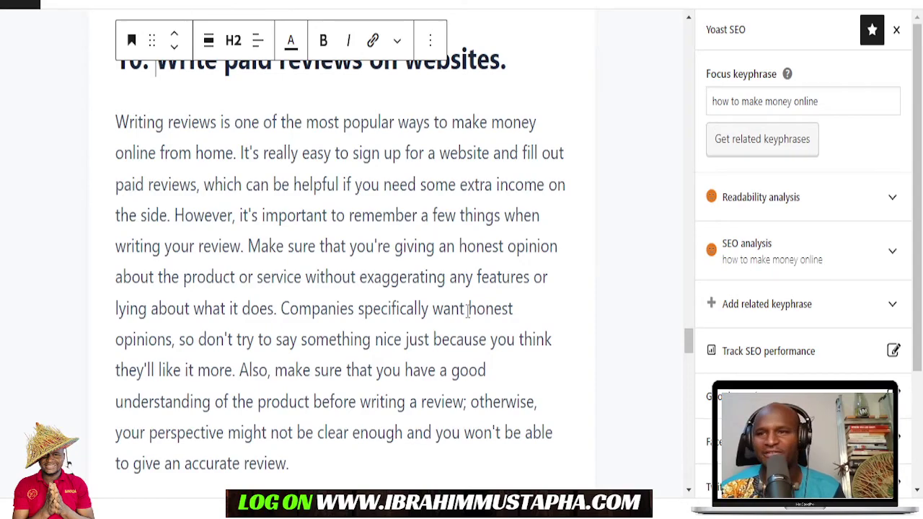
- Look back over the post's "Start a blog." and "Freelance from home." sections
scroll(468, 310, "up", 15)
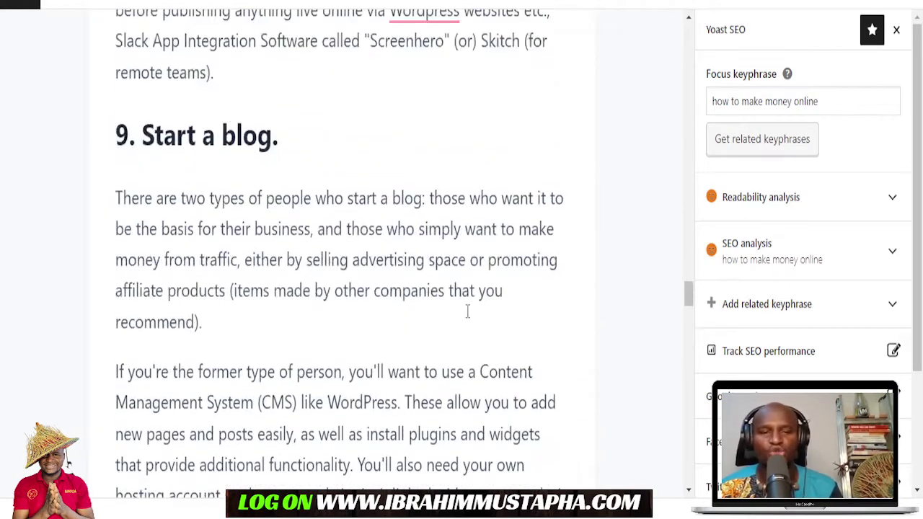
scroll(483, 48, "down", 10)
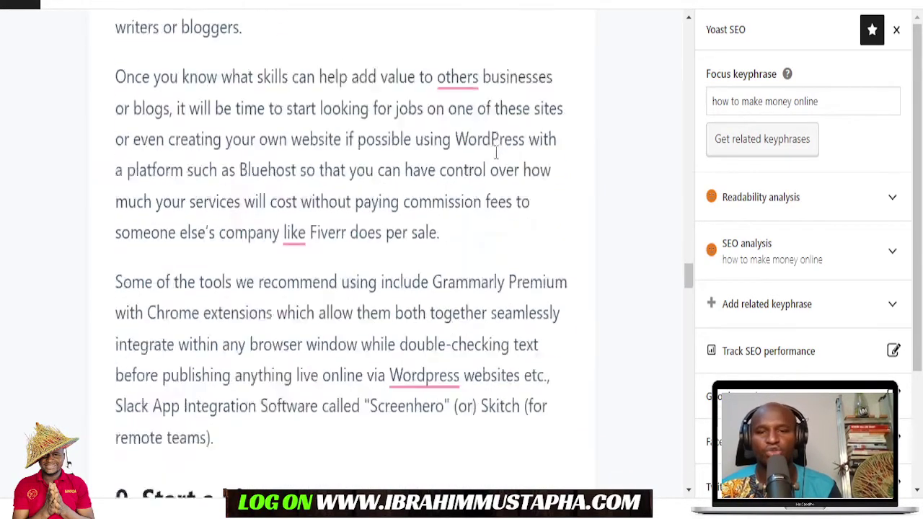
scroll(465, 128, "up", 5)
scroll(465, 128, "up", 3)
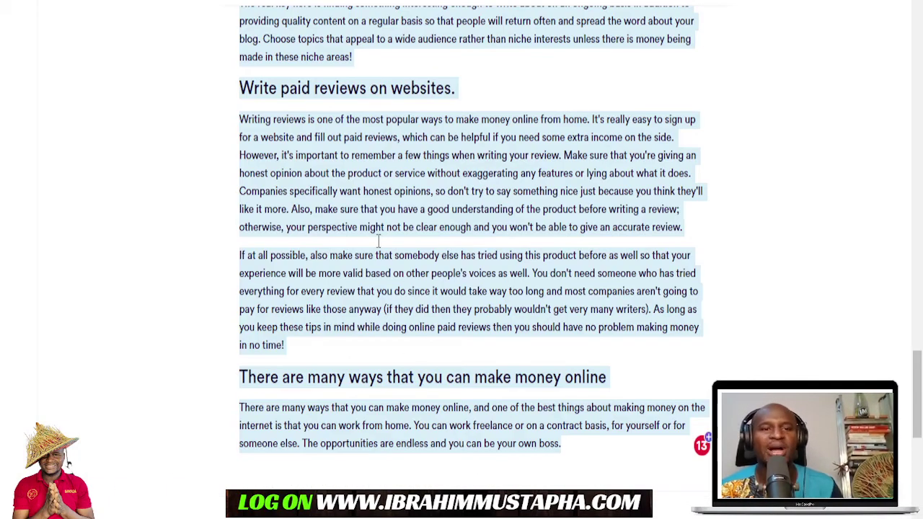
- Switch back to the AI copywriting tool and look through the Freestyle form and the list of tool categories
scroll(378, 241, "up", 12)
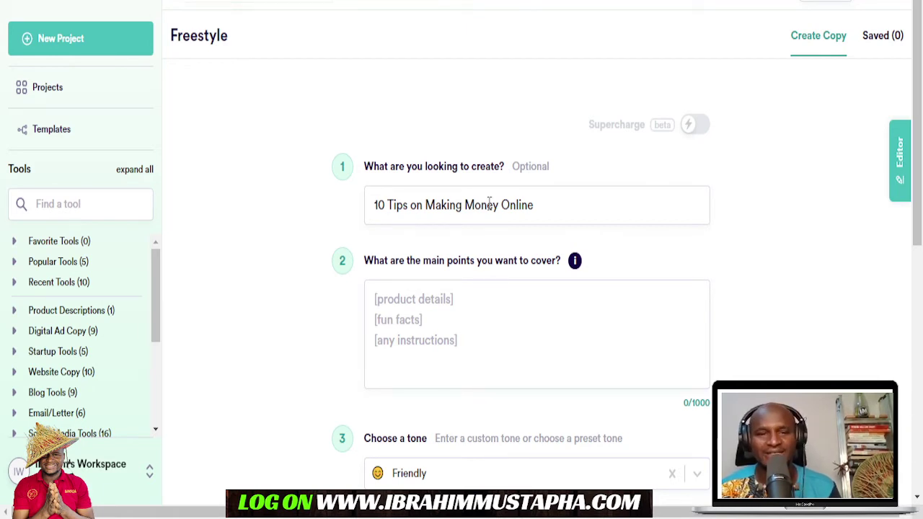
scroll(65, 317, "down", 1)
scroll(68, 326, "up", 1)
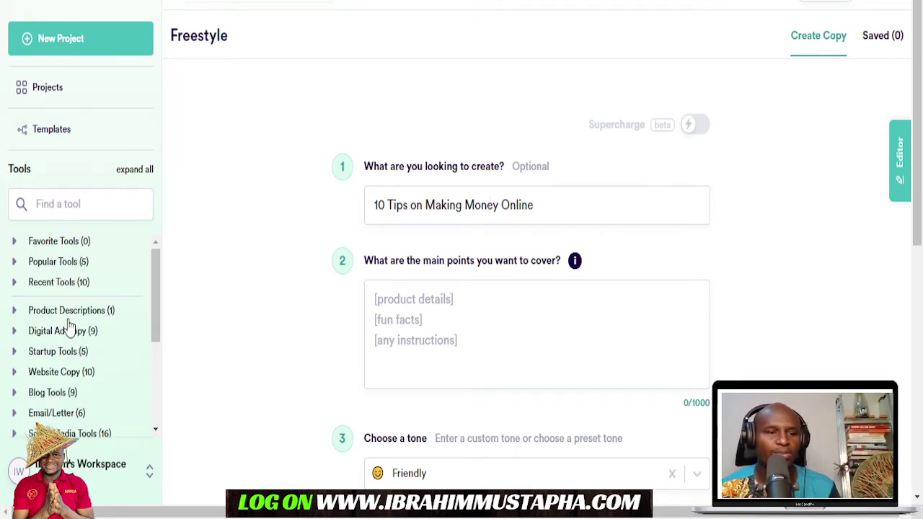
scroll(69, 325, "down", 3)
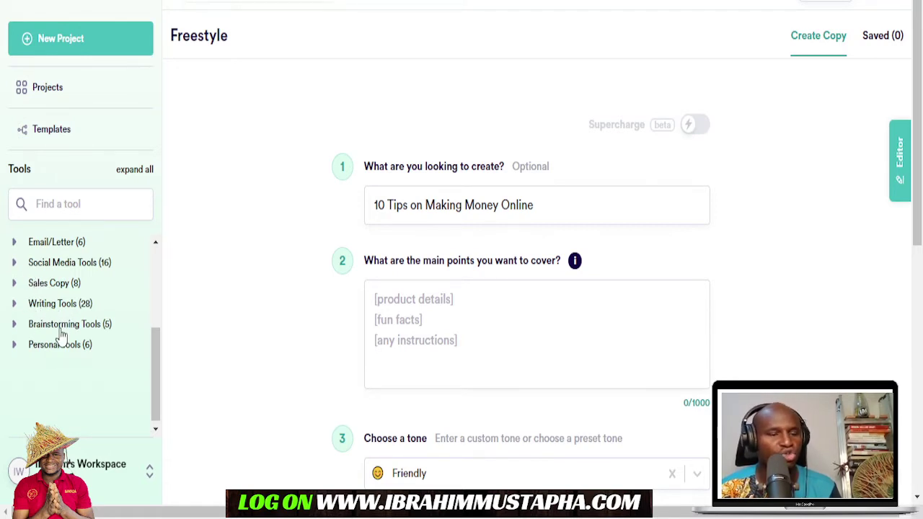
- Open the Blog Conclusion tool from the Blog Tools category and set its tone to Professional
scroll(62, 331, "up", 2)
left_click(23, 309)
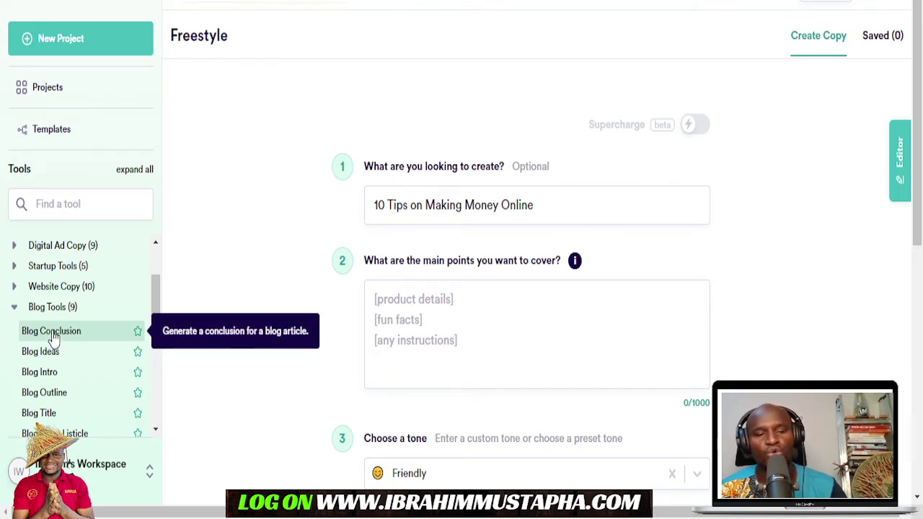
left_click(52, 333)
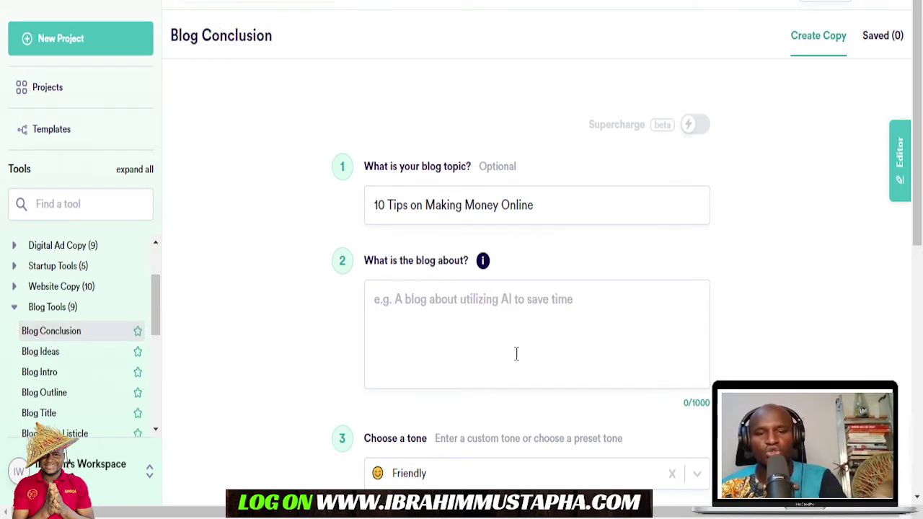
scroll(645, 341, "down", 1)
scroll(645, 341, "down", 1)
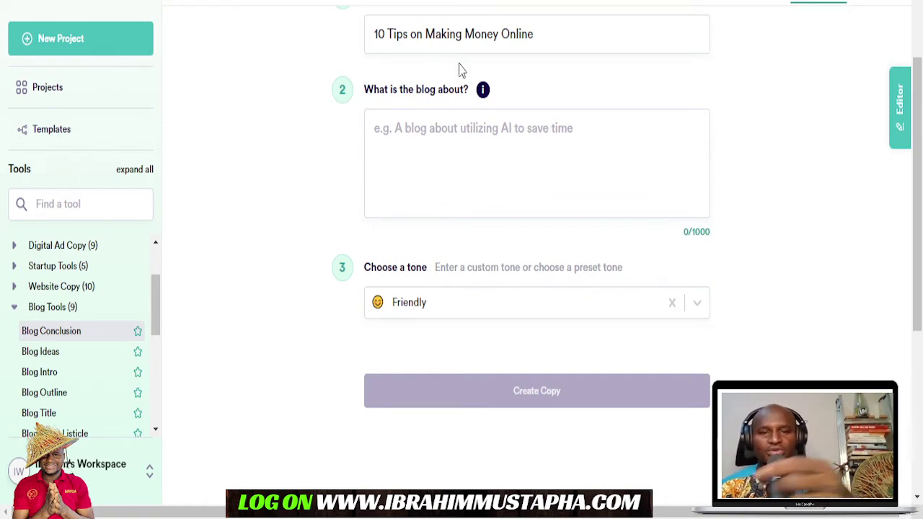
scroll(518, 259, "down", 2)
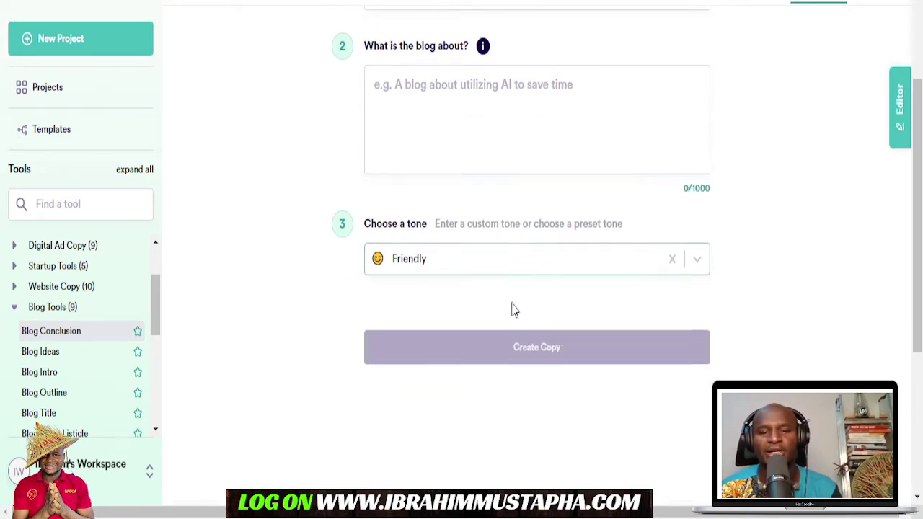
left_click(508, 226)
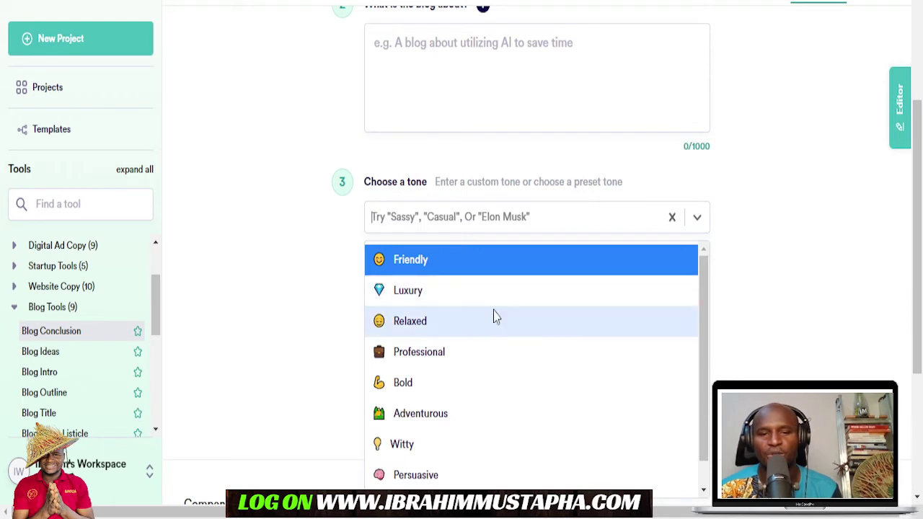
left_click(486, 367)
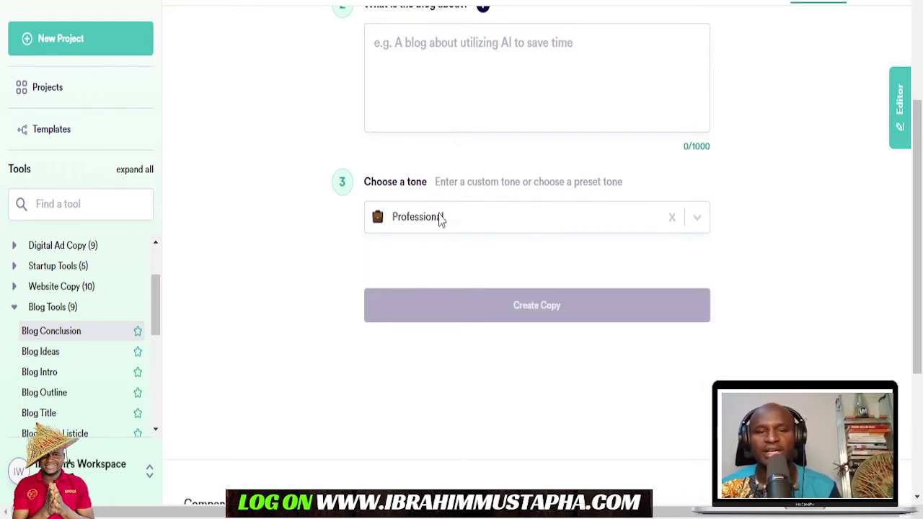
- Reuse the blog topic "10 Tips on Making Money Online" as the description of what the blog is about, and generate the conclusion copy
left_click(478, 71)
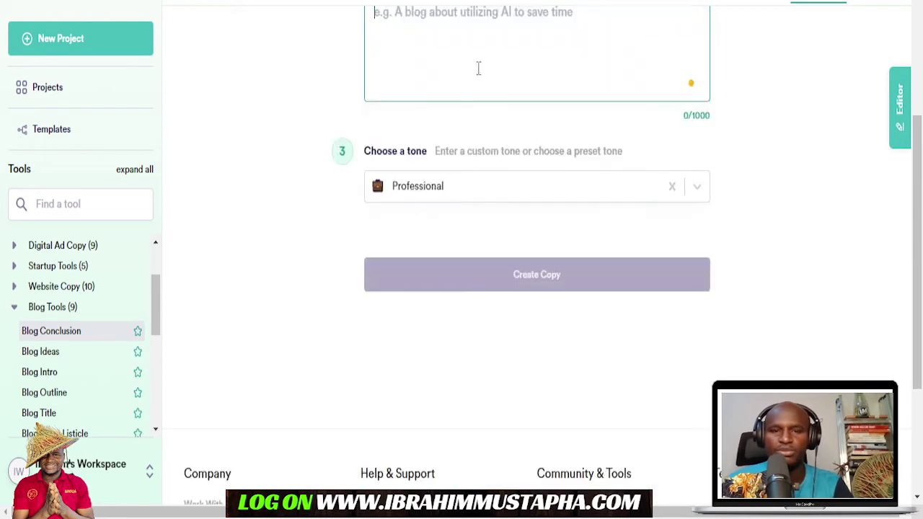
scroll(478, 72, "up", 3)
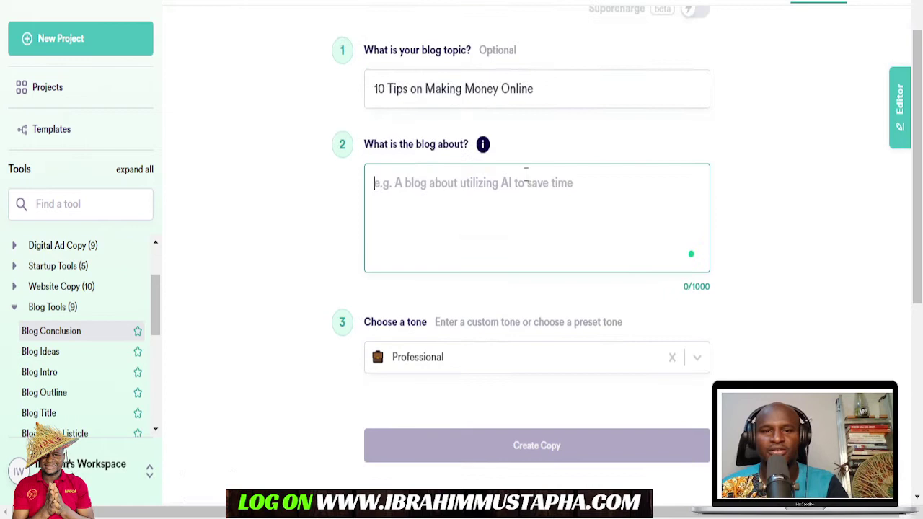
double_click(465, 89)
triple_click(465, 89)
key("ctrl+c")
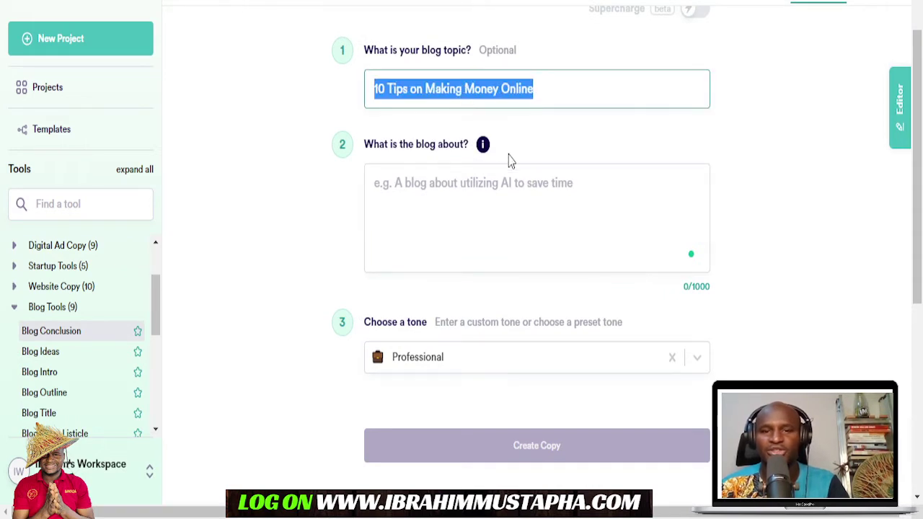
left_click(483, 177)
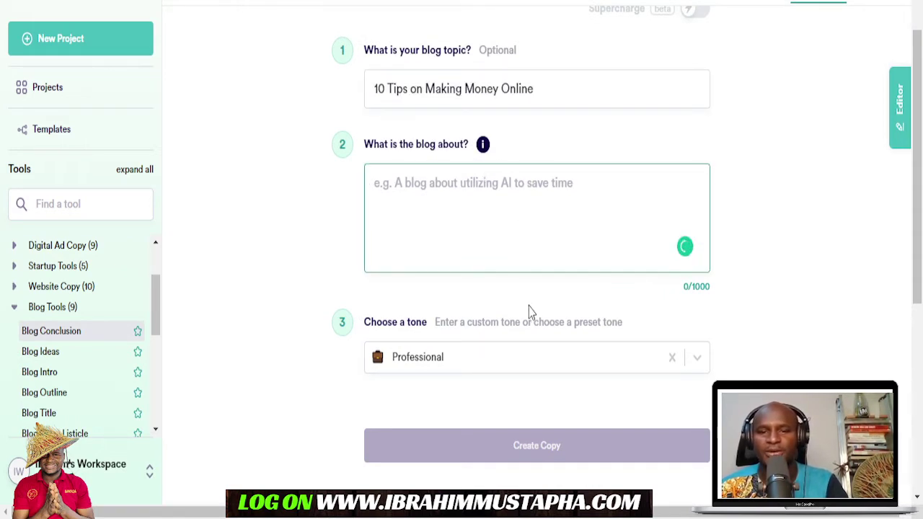
key("ctrl+v")
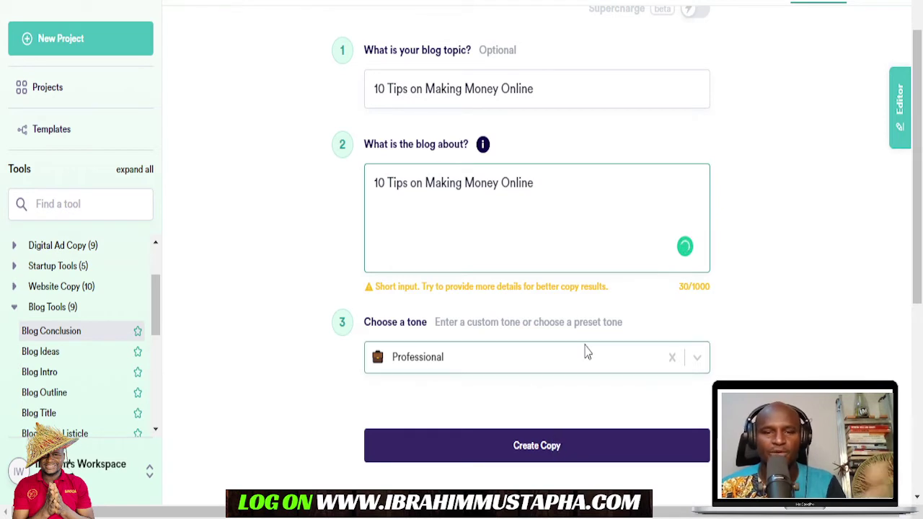
left_click(573, 451)
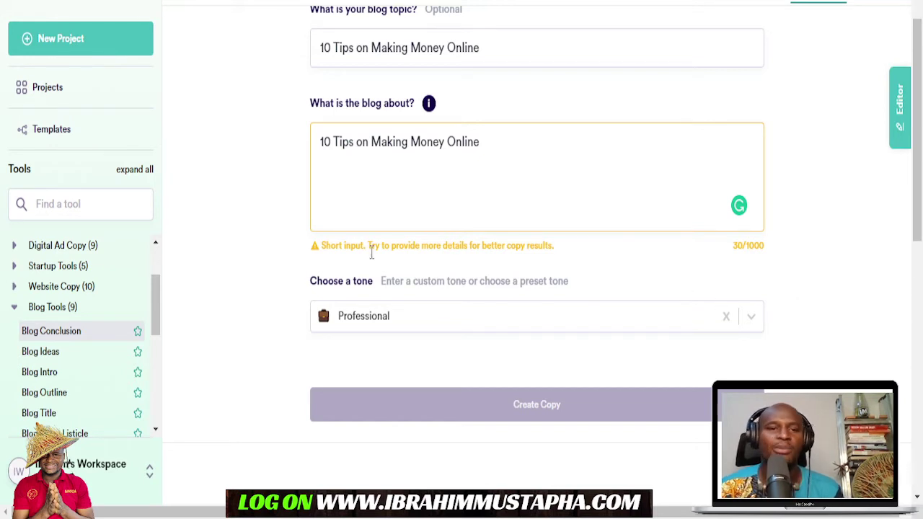
- Review the generated conclusions and copy the one beginning "Making enough money online will never be easy"
scroll(379, 267, "up", 2)
scroll(473, 252, "down", 3)
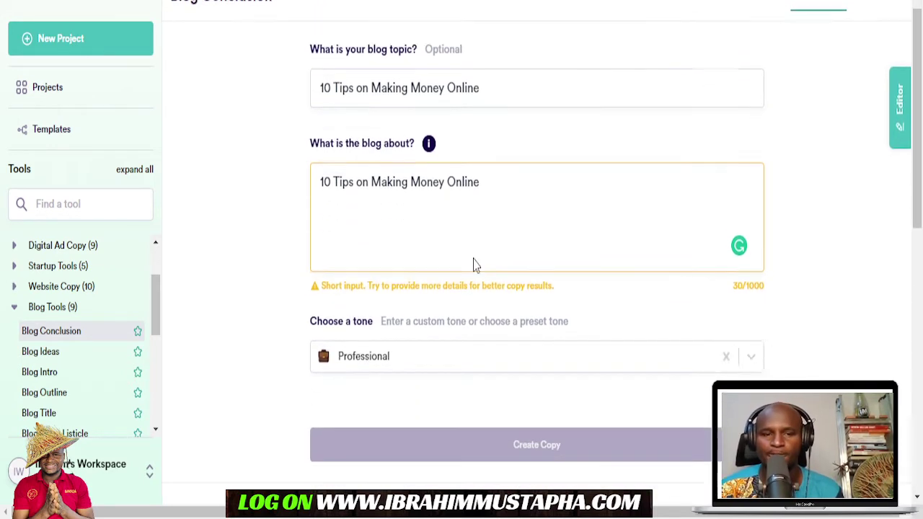
scroll(469, 271, "down", 8)
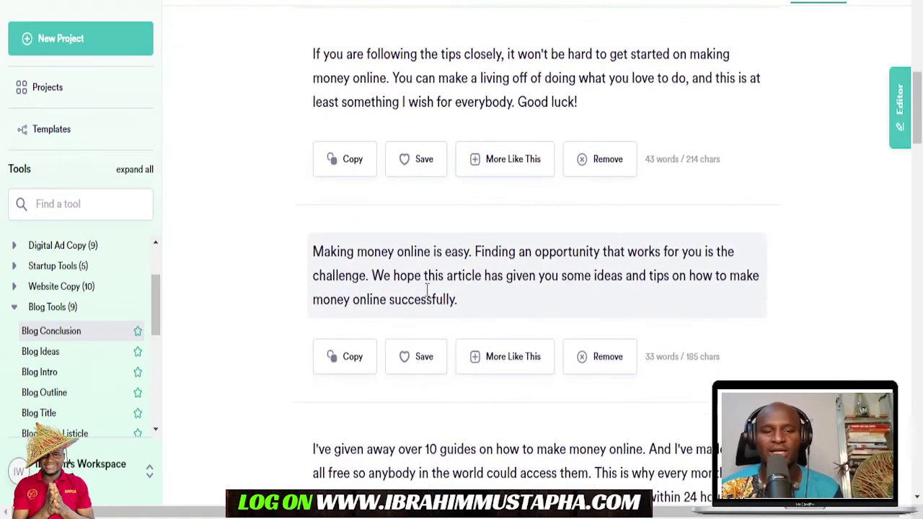
scroll(427, 288, "down", 4)
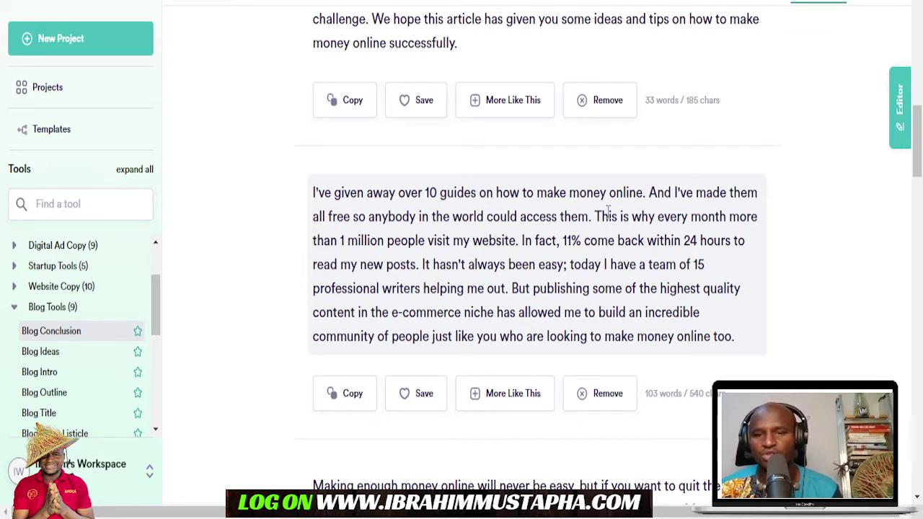
scroll(408, 401, "down", 3)
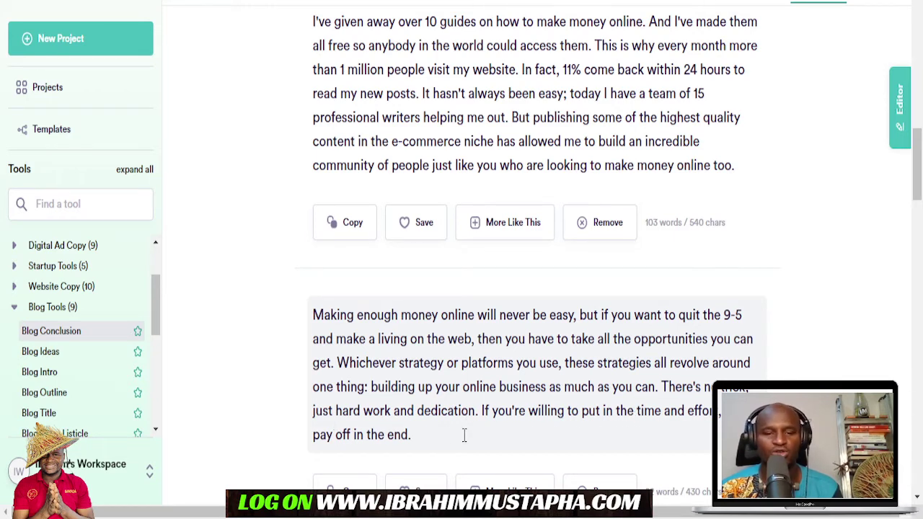
scroll(408, 437, "down", 3)
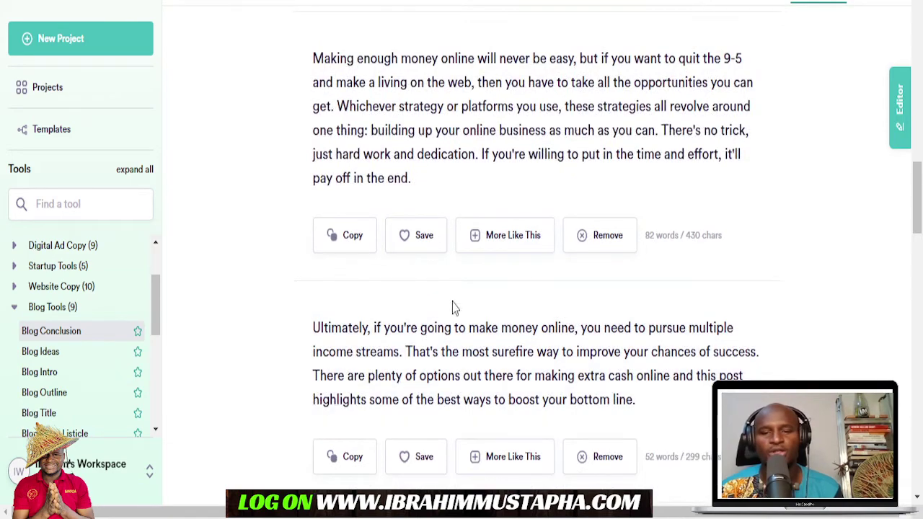
left_click(362, 244)
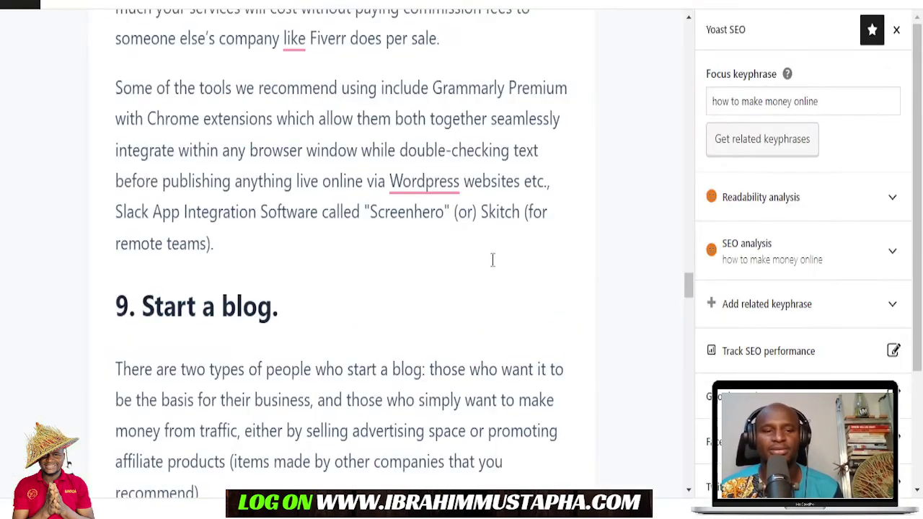
- In the WordPress post, add an H2 heading "Conclusion" after the final paragraph ending "can be your own boss."
scroll(490, 266, "down", 15)
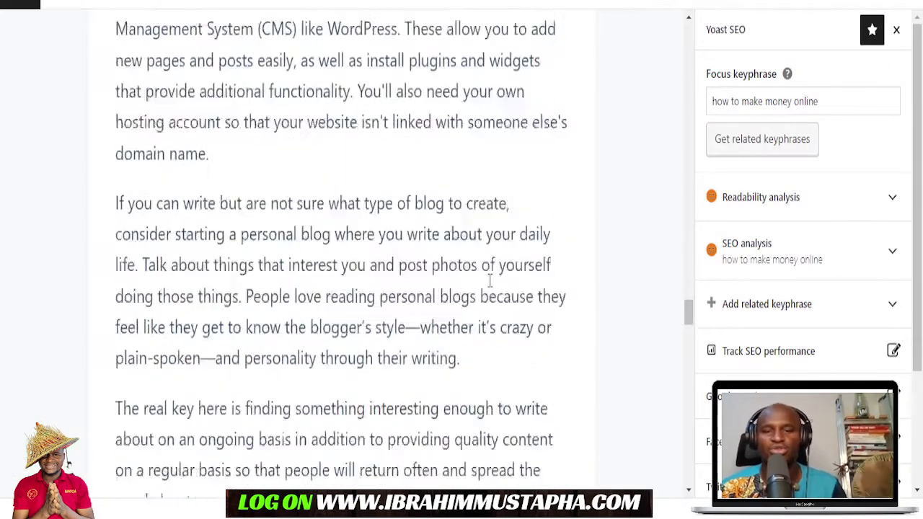
scroll(489, 283, "down", 5)
scroll(490, 282, "up", 9)
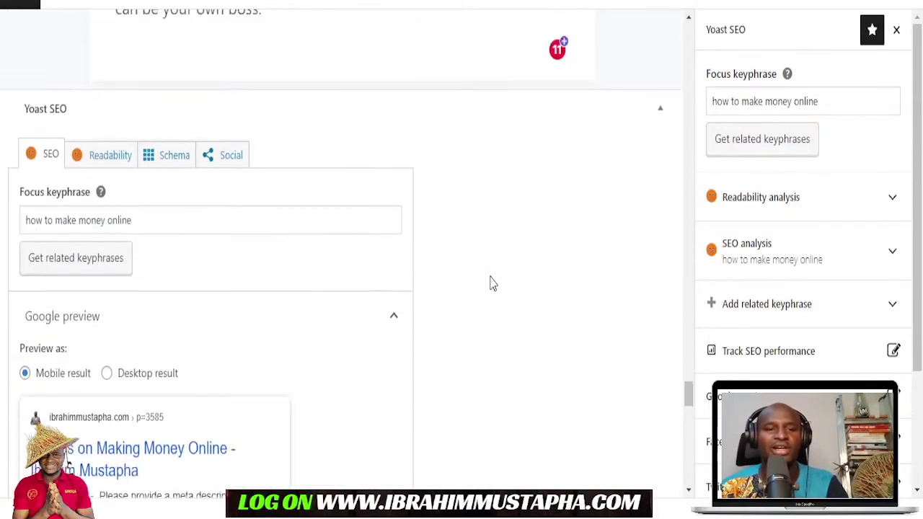
left_click(386, 300)
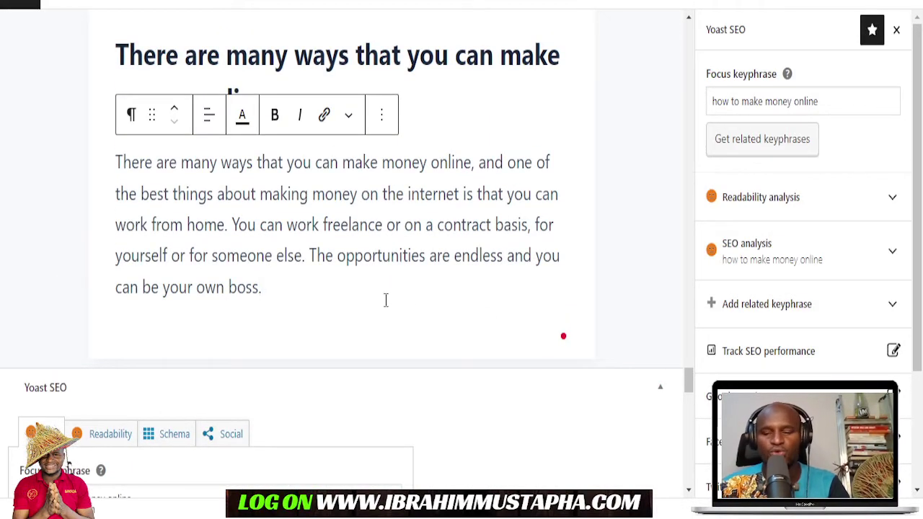
key("Return")
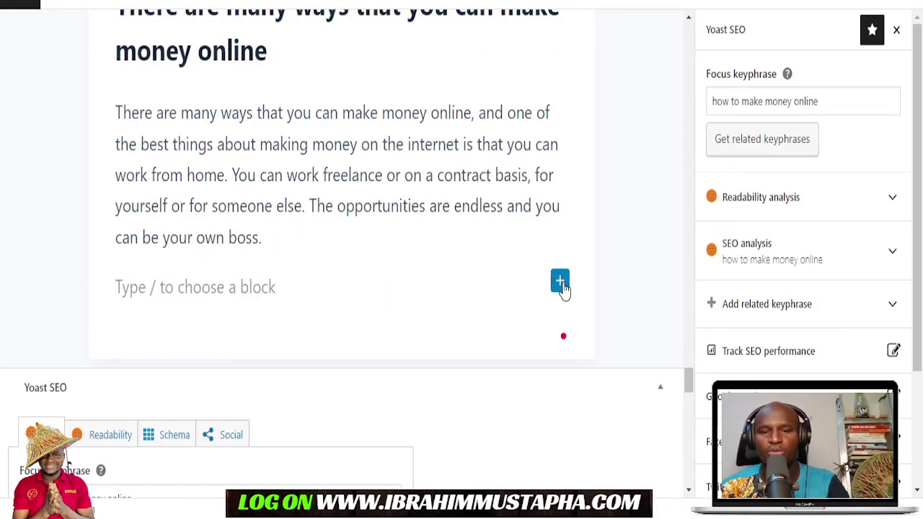
left_click(560, 281)
left_click(654, 433)
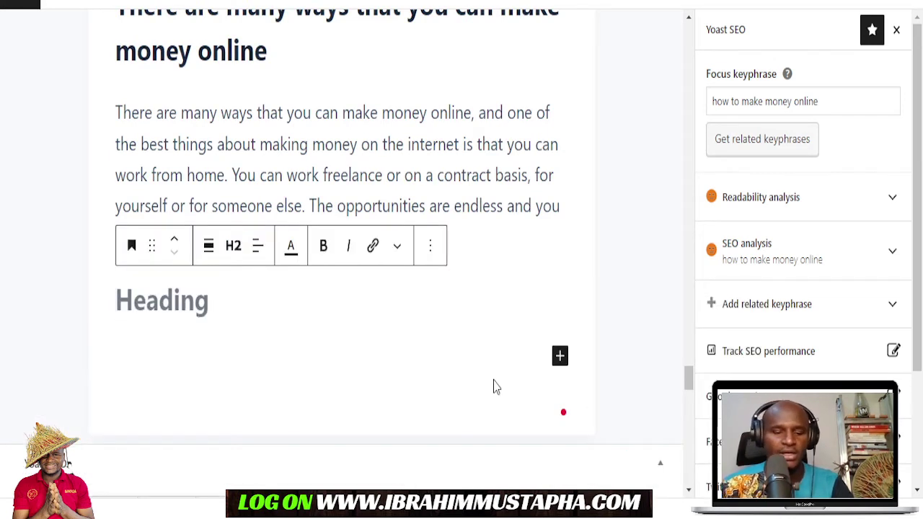
type("Concl")
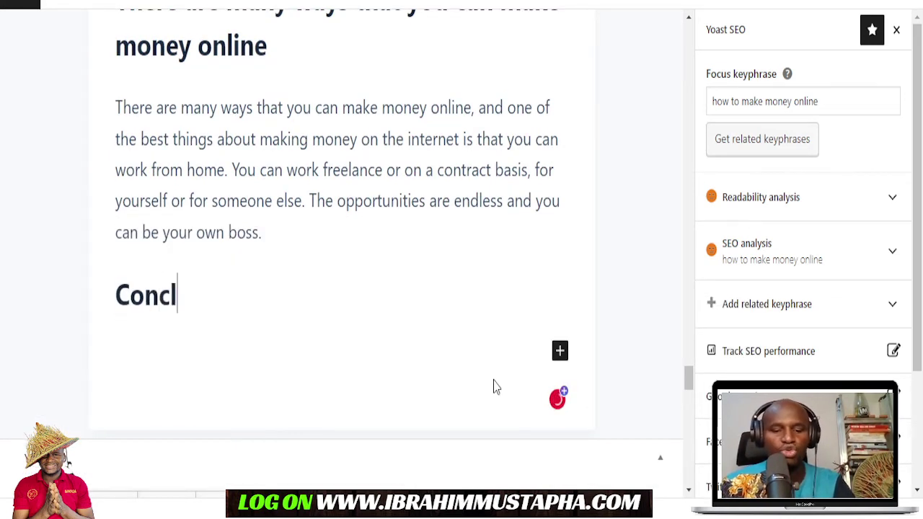
type("usion")
key("Return")
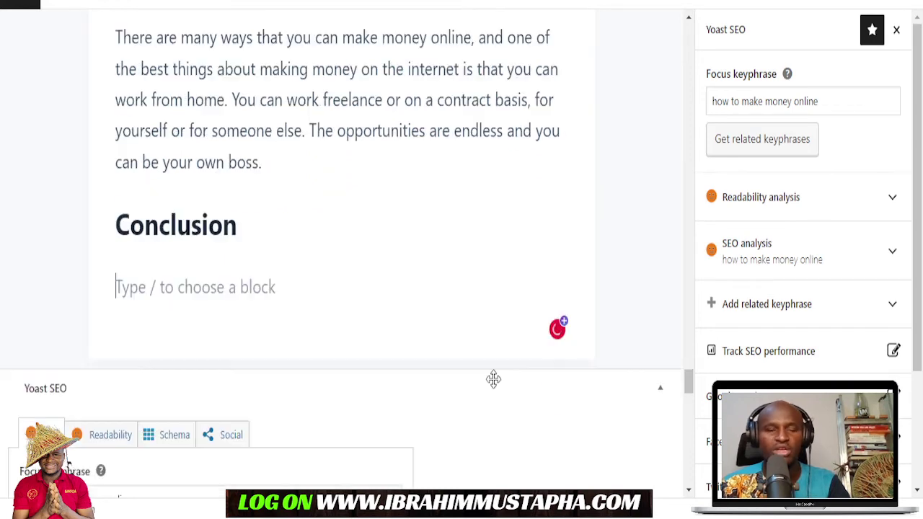
- Paste the copied conclusion text under the "Conclusion" heading and look back over the preceding section
key("ctrl+v")
scroll(403, 282, "up", 4)
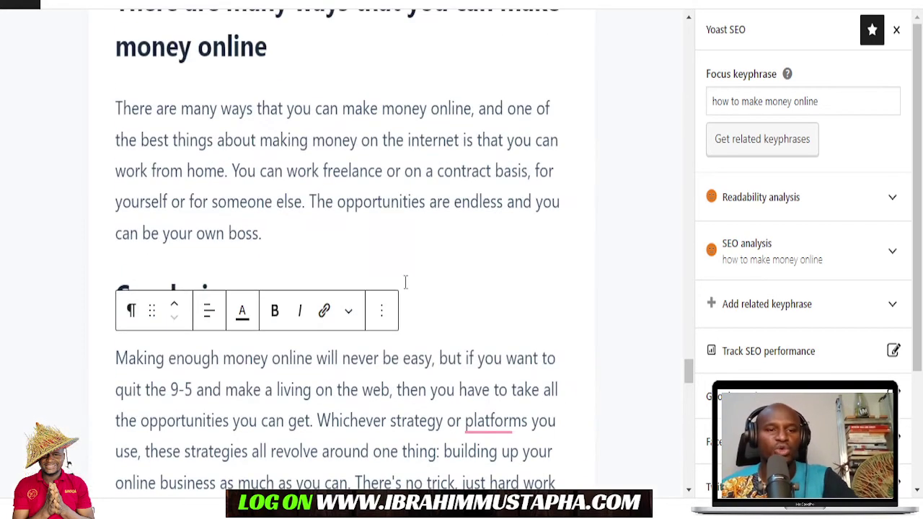
scroll(380, 270, "up", 2)
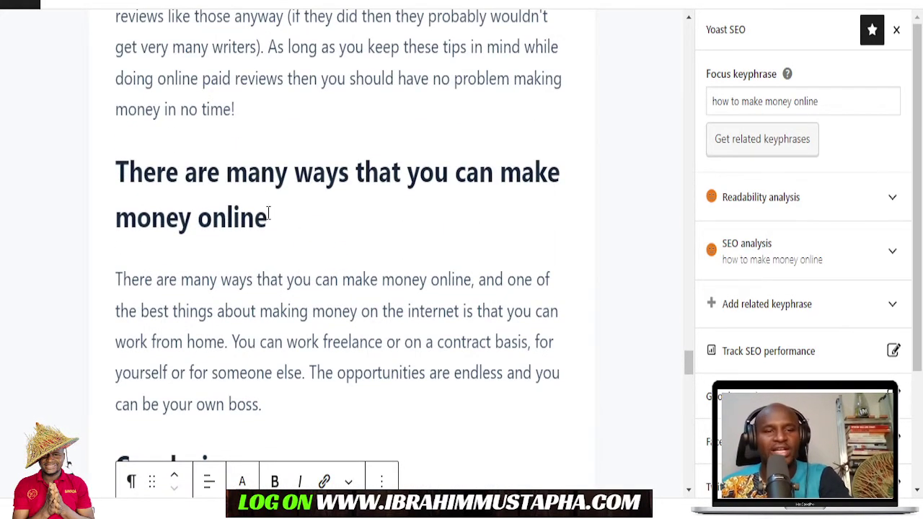
scroll(334, 228, "up", 3)
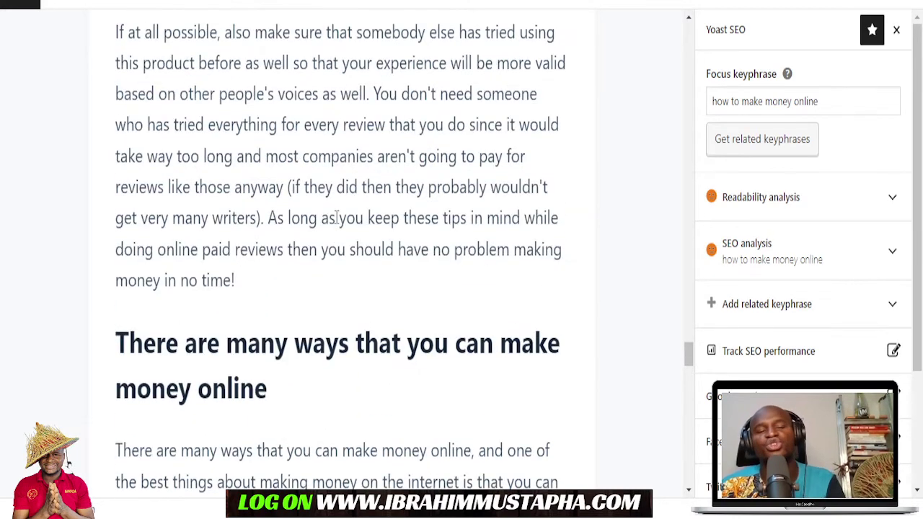